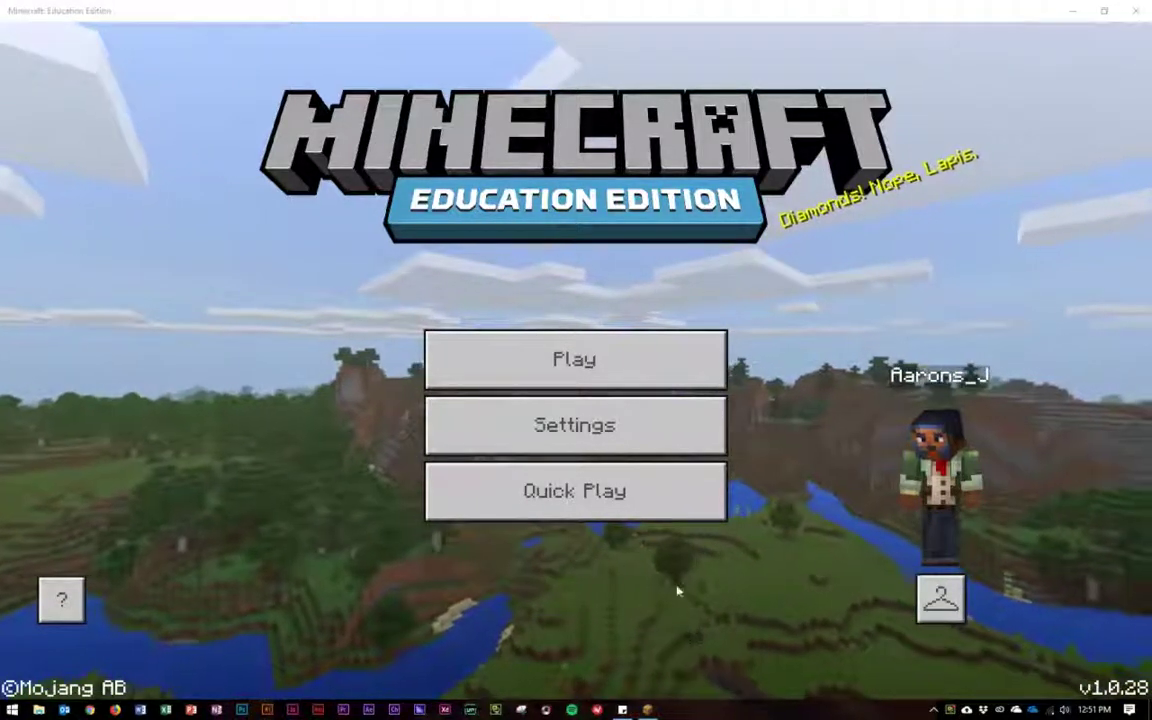
- Load the 3D Print world from the Worlds list
click(609, 374)
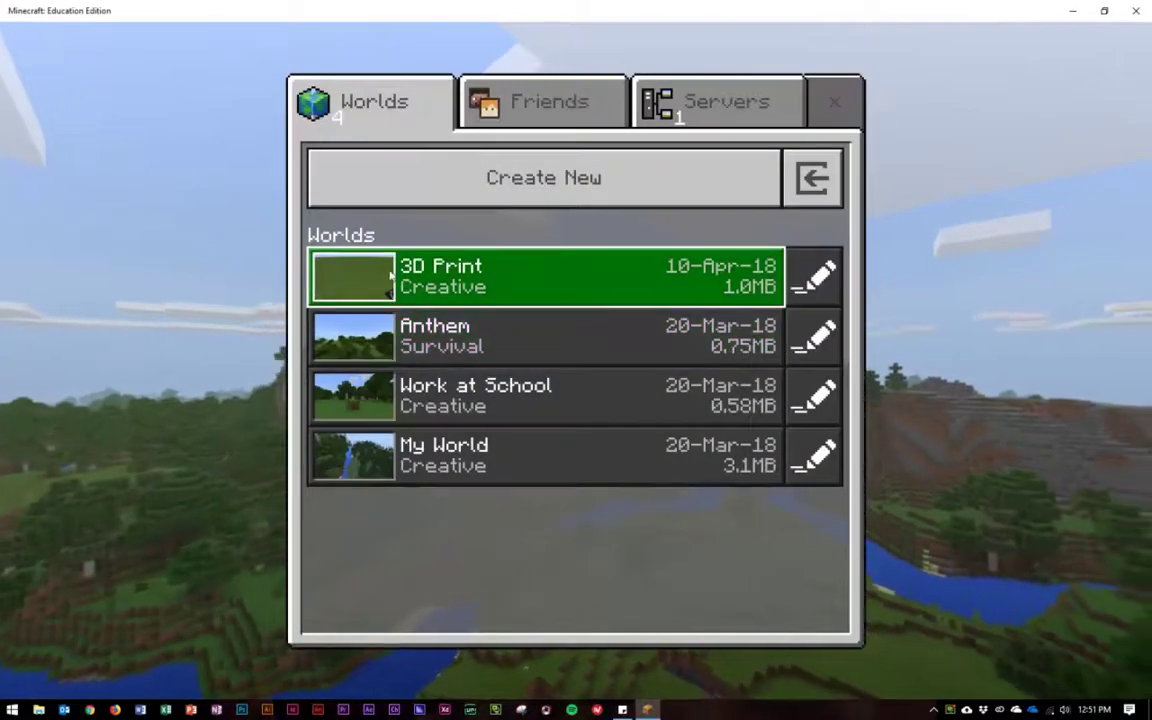
click(497, 280)
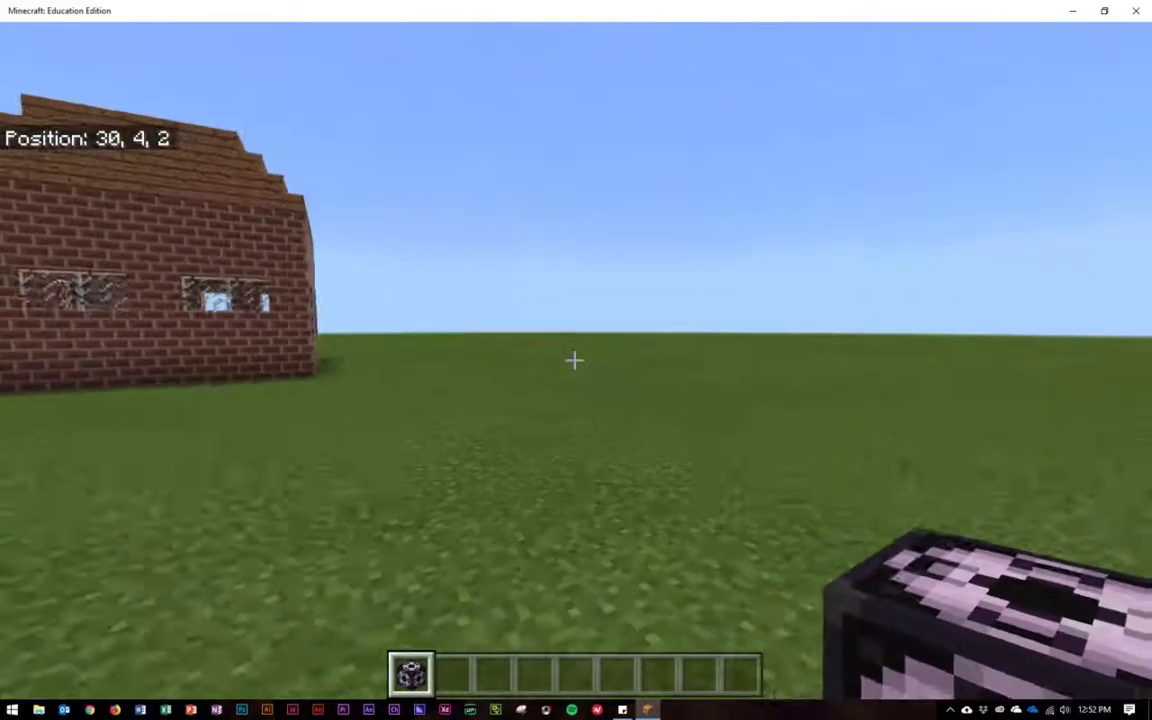
- Walk past the brick house across the grass, then open its door and walk through
key(w)
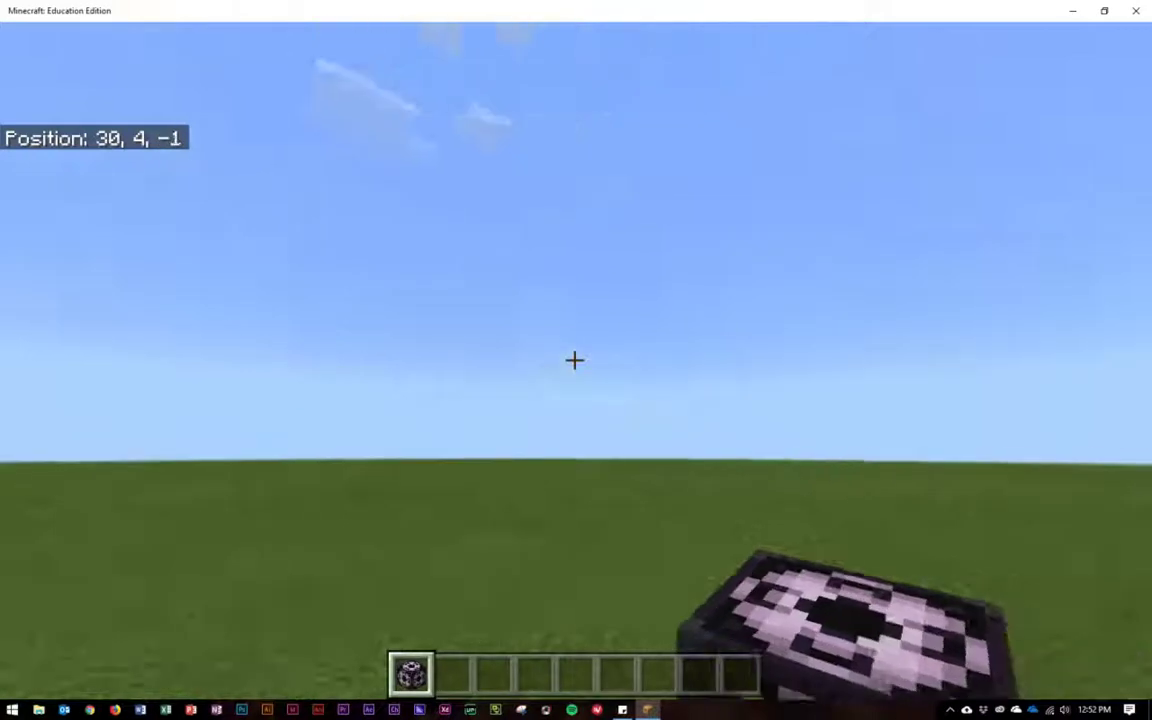
key(w)
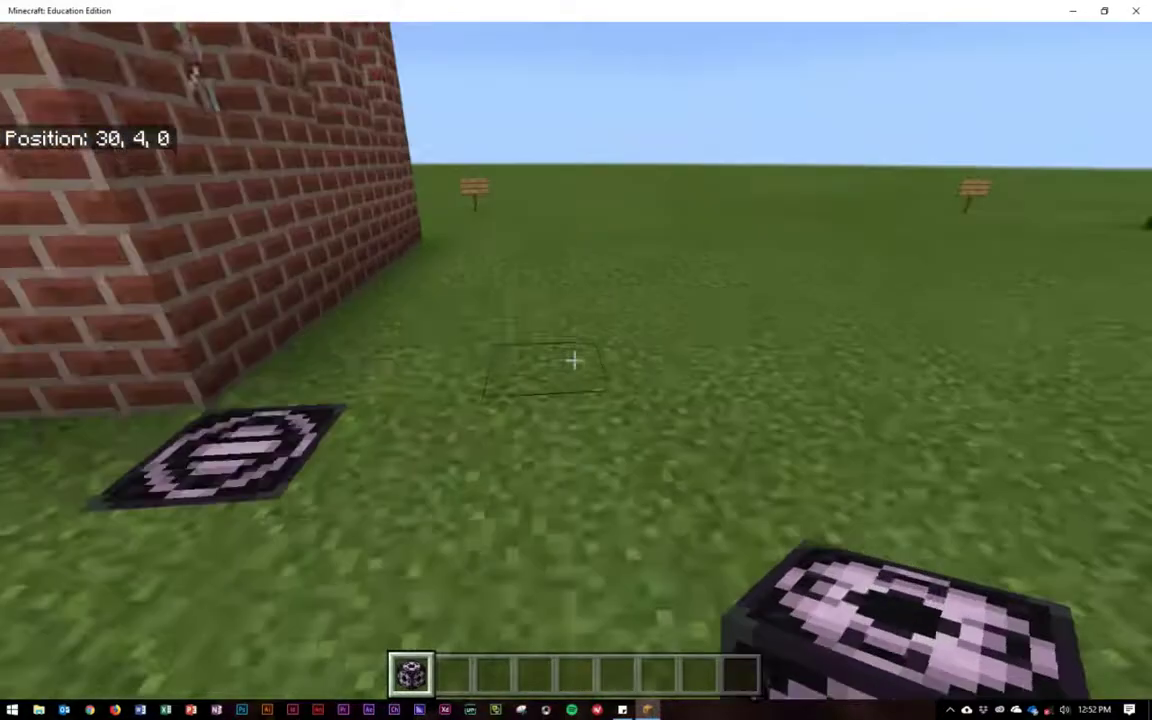
key(w)
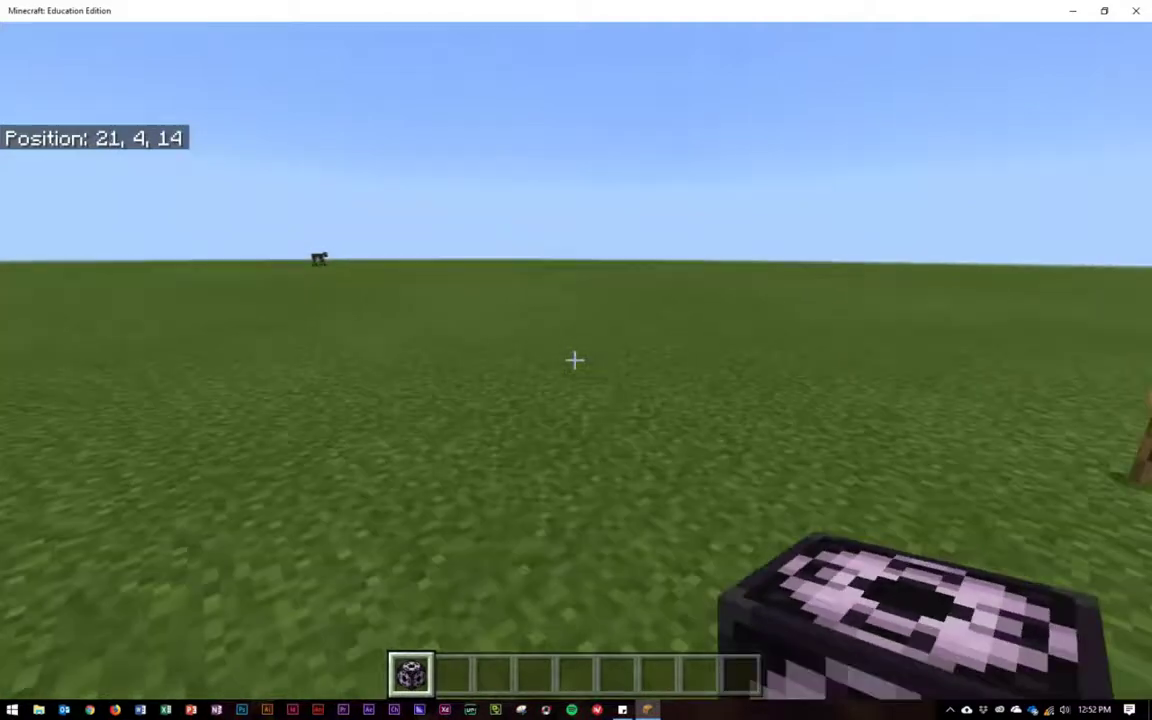
key(w)
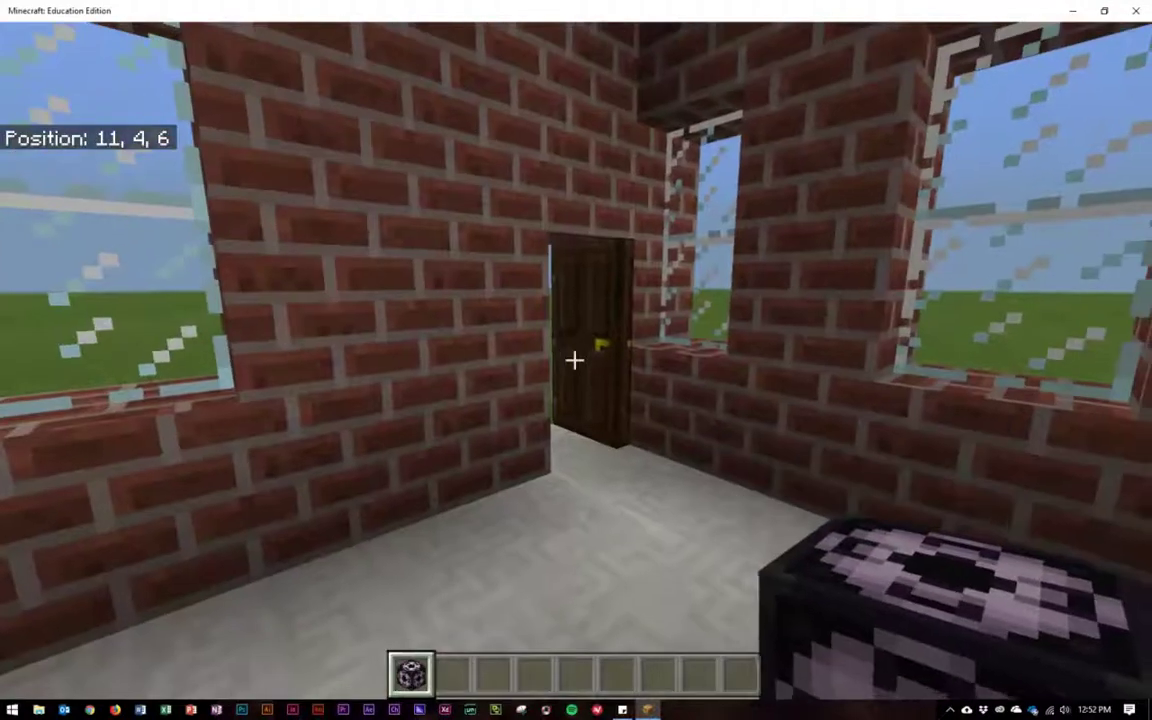
right_click(574, 360)
key(w)
key(w)
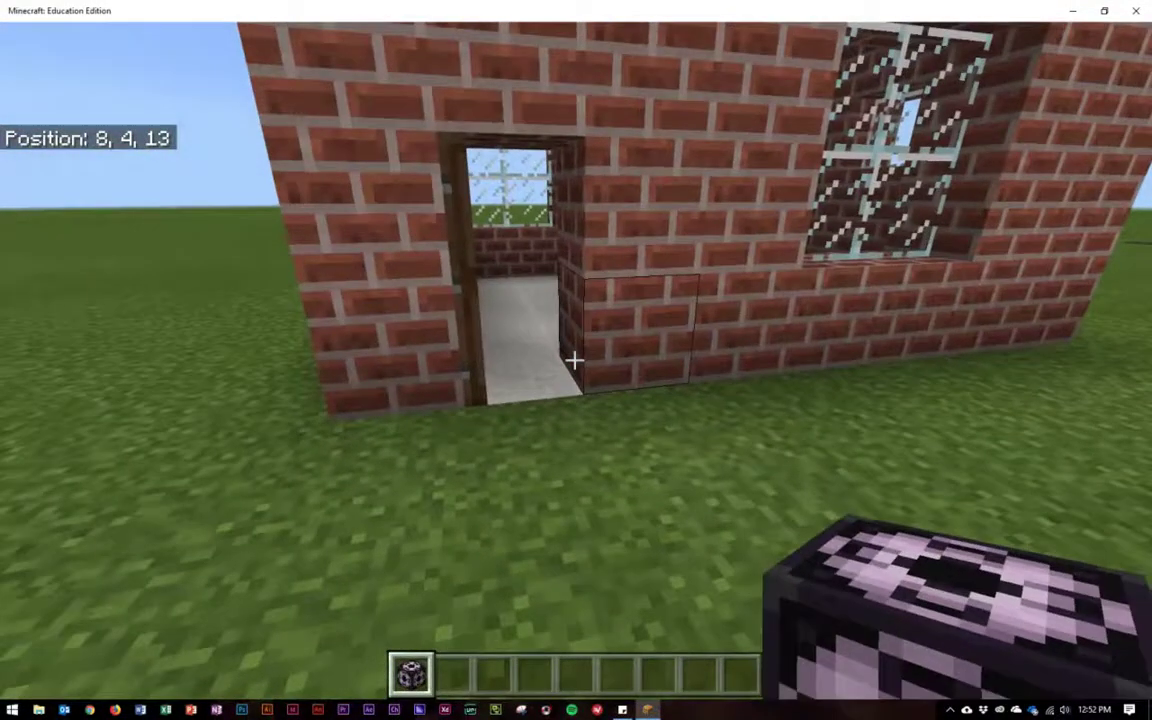
- Move the structure block from hotbar slot 1 into the creative inventory and close it
key(e)
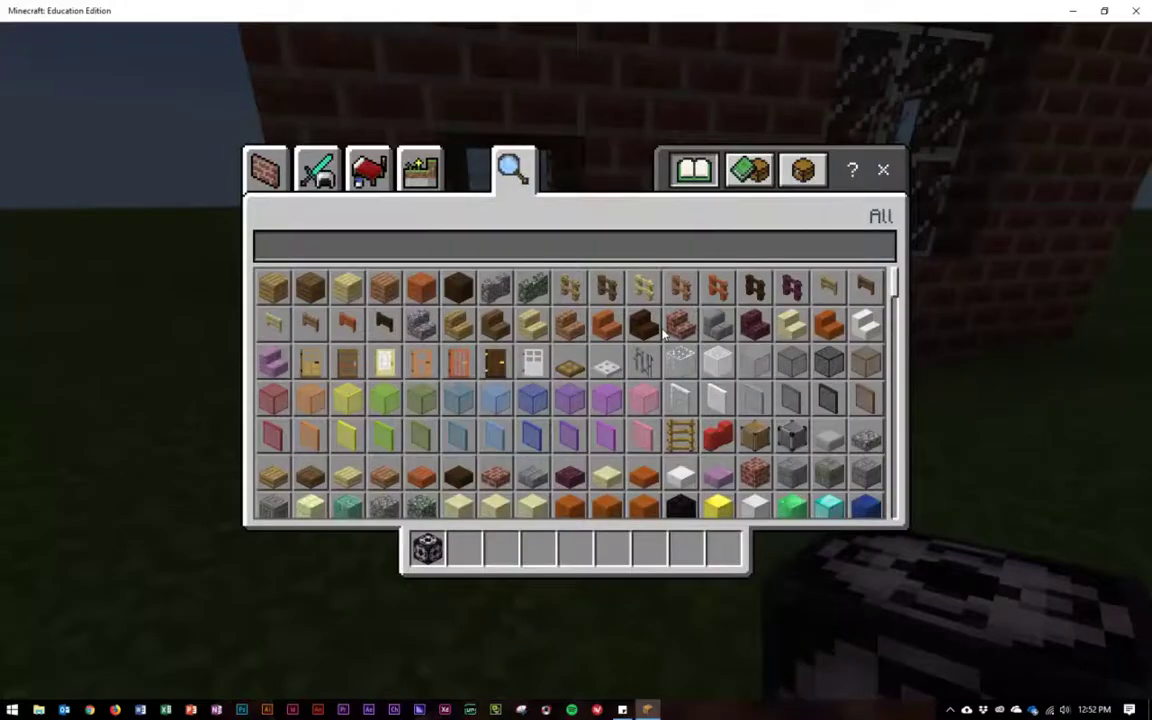
drag(428, 550, 488, 432)
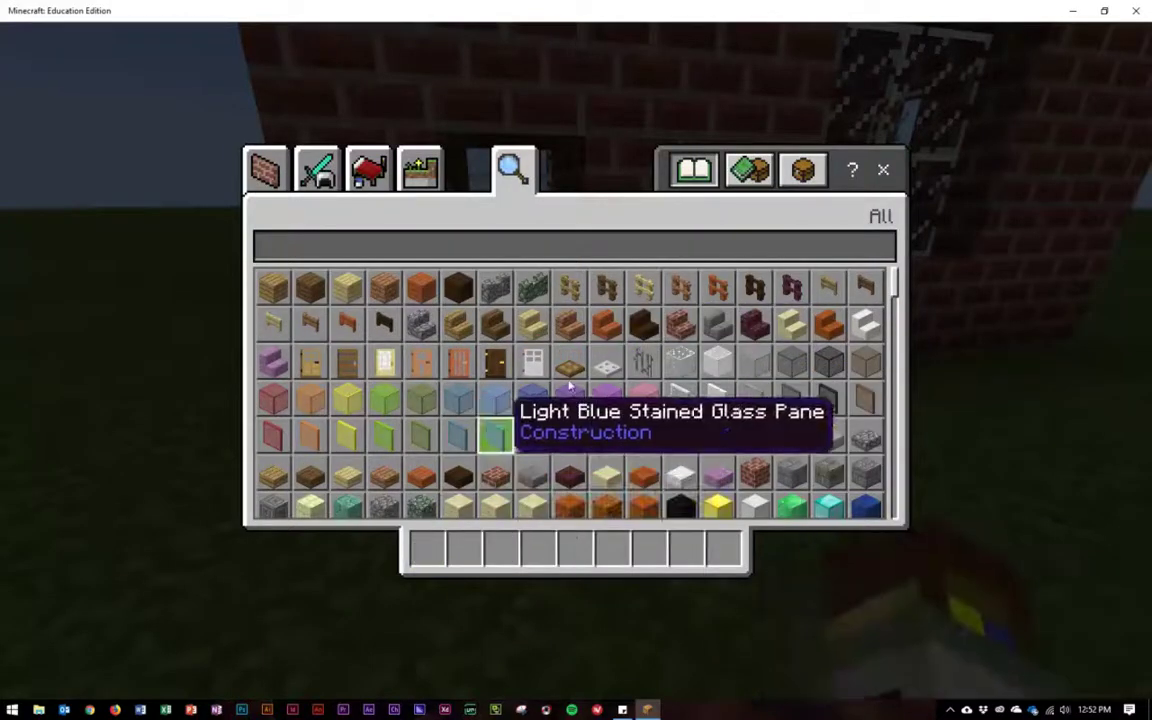
drag(895, 290, 861, 278)
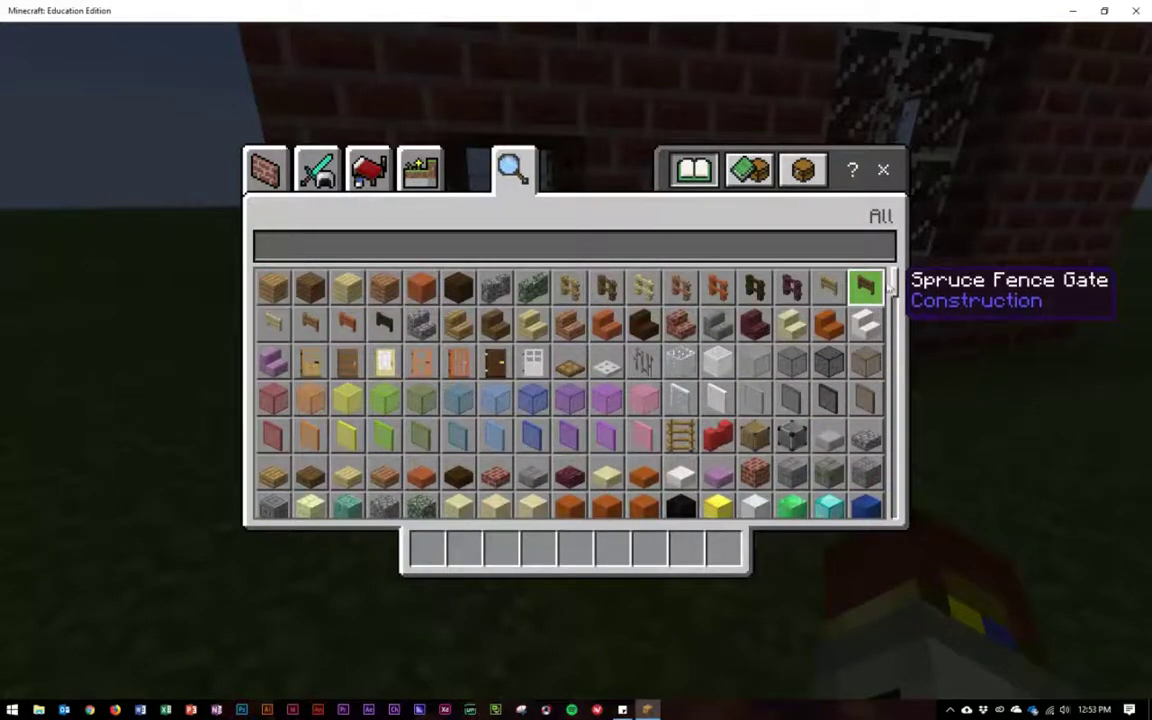
click(883, 173)
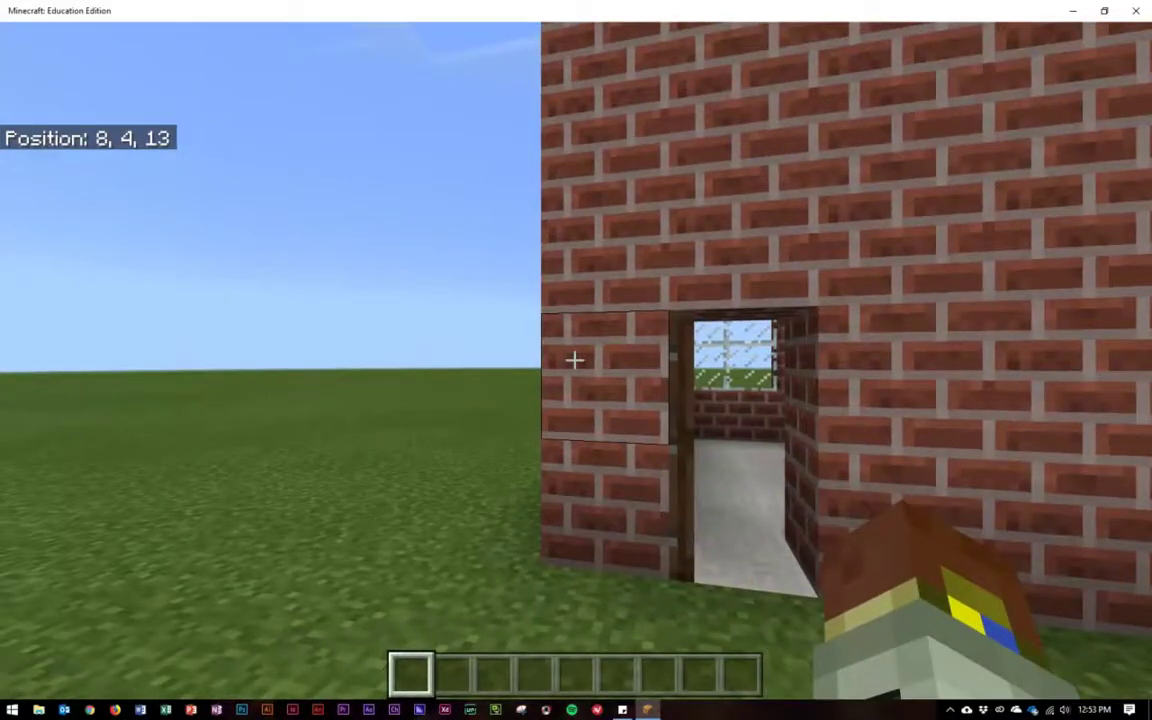
- Run /give @p structure_block to put a Structure Block in the hotbar
key(slash)
text(give @)
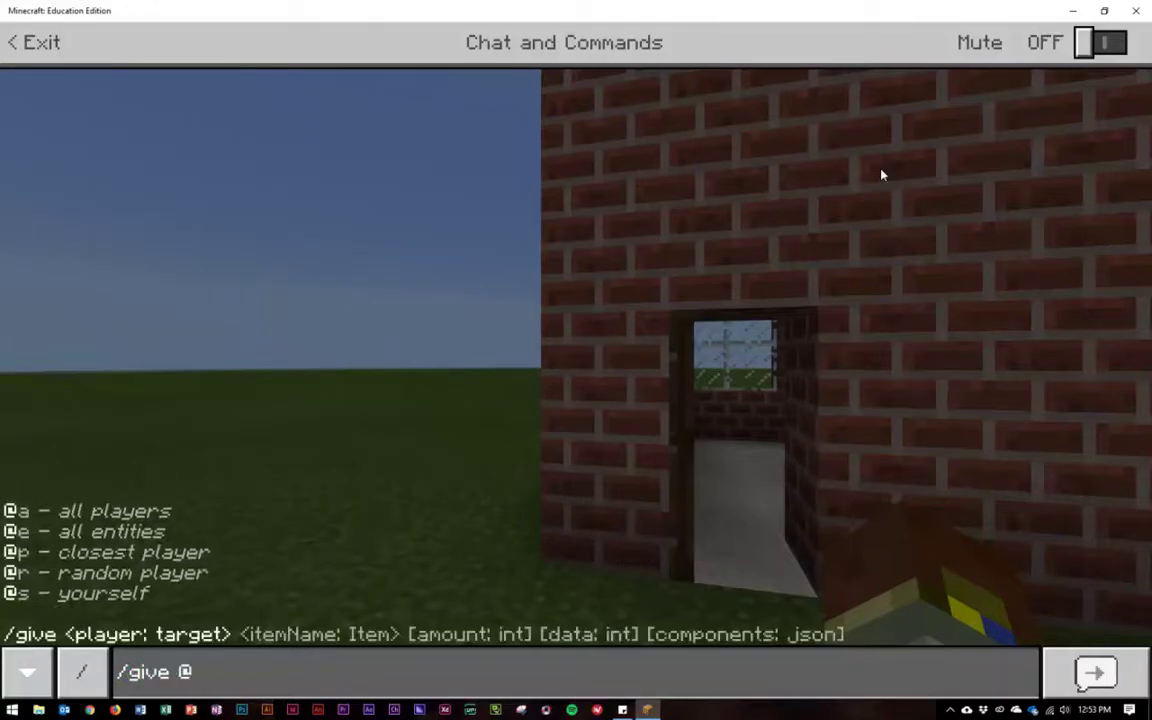
text(p )
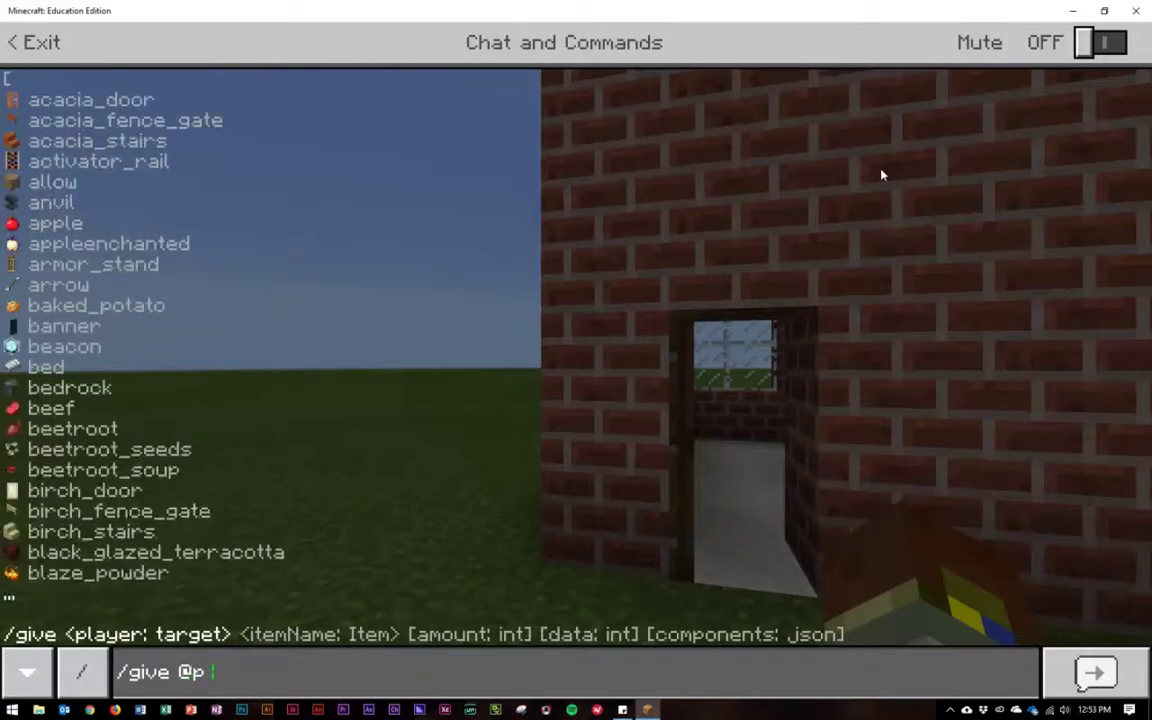
text(structure_block)
key(Return)
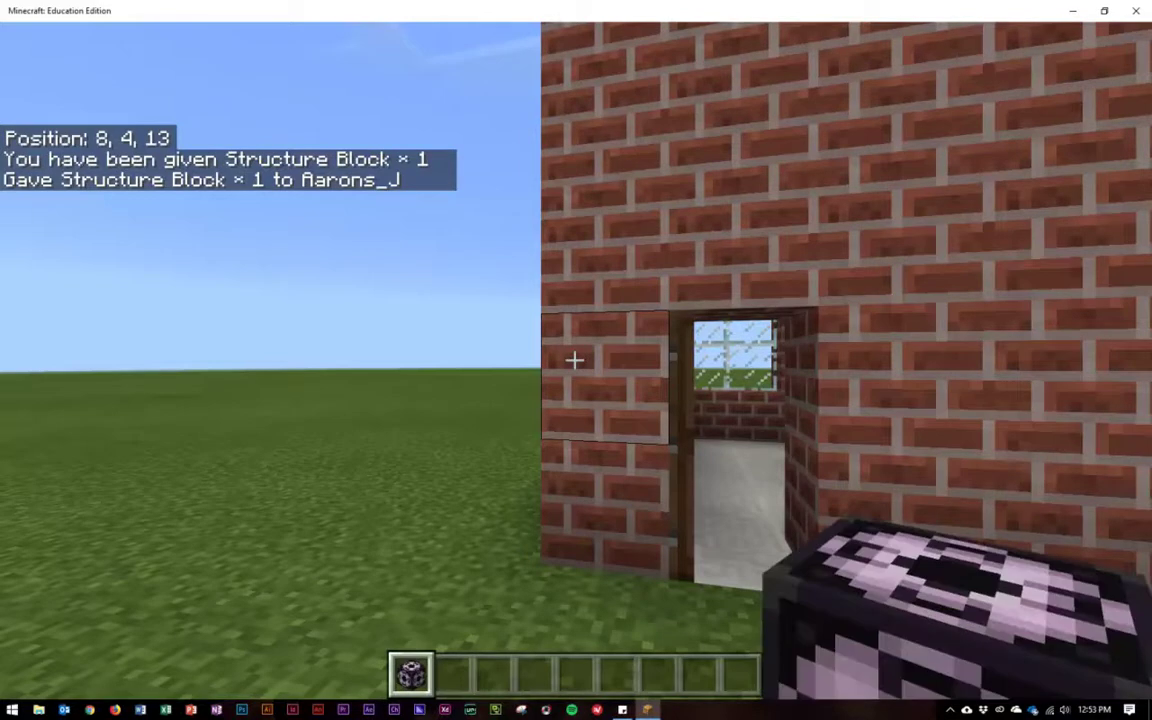
- Walk to the grass beside the brick house's corner
key(s)
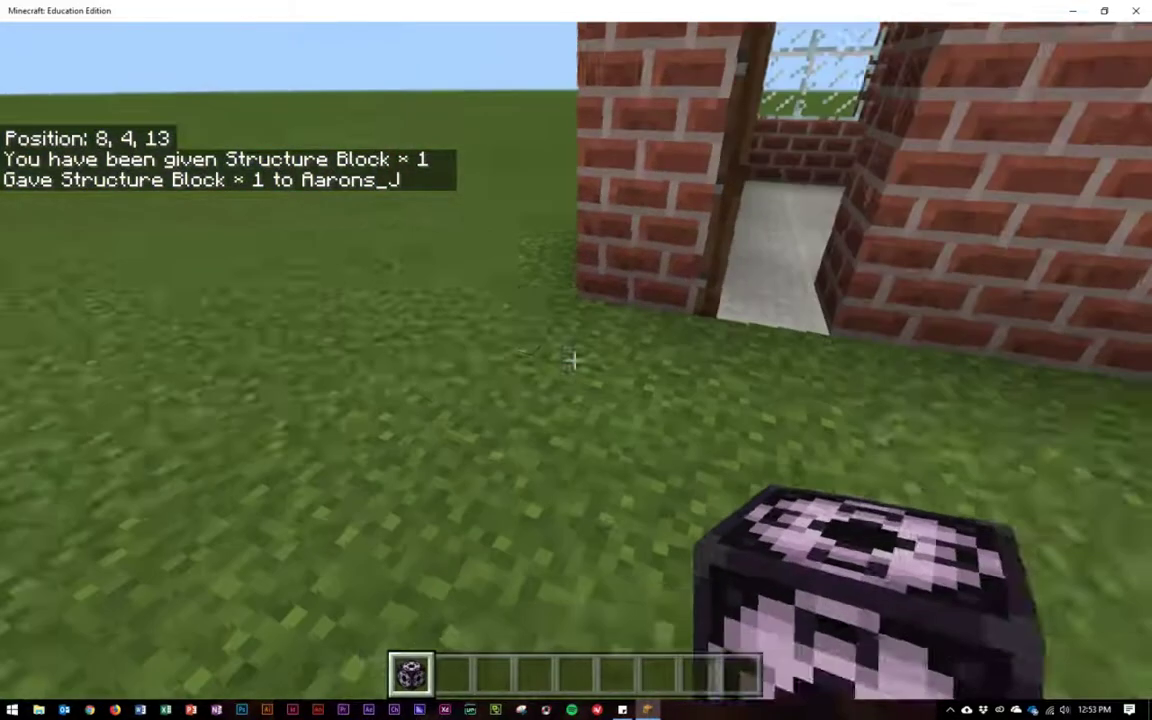
key(d)
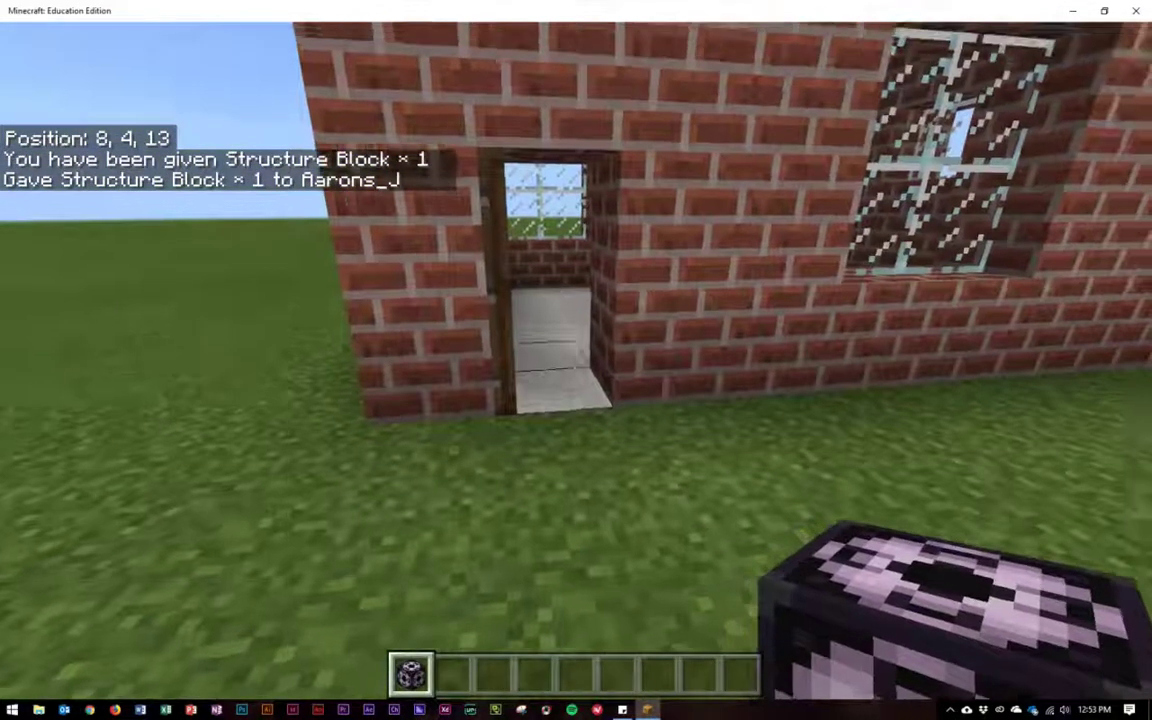
key(w)
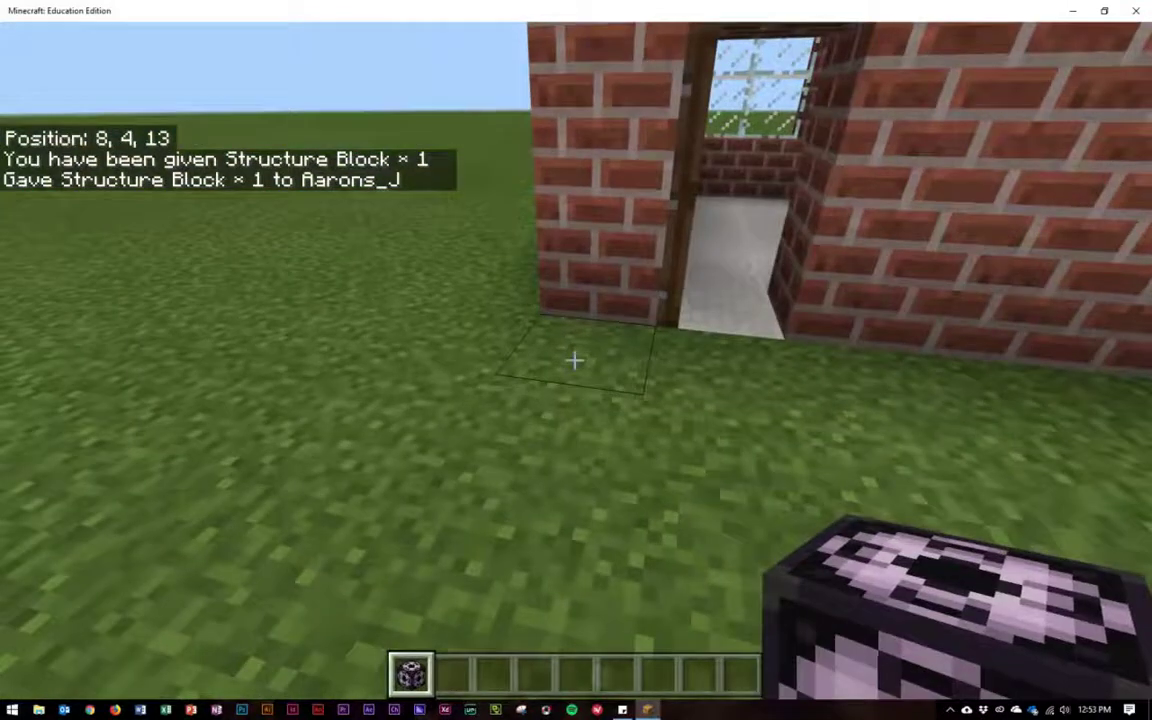
key(s)
key(a)
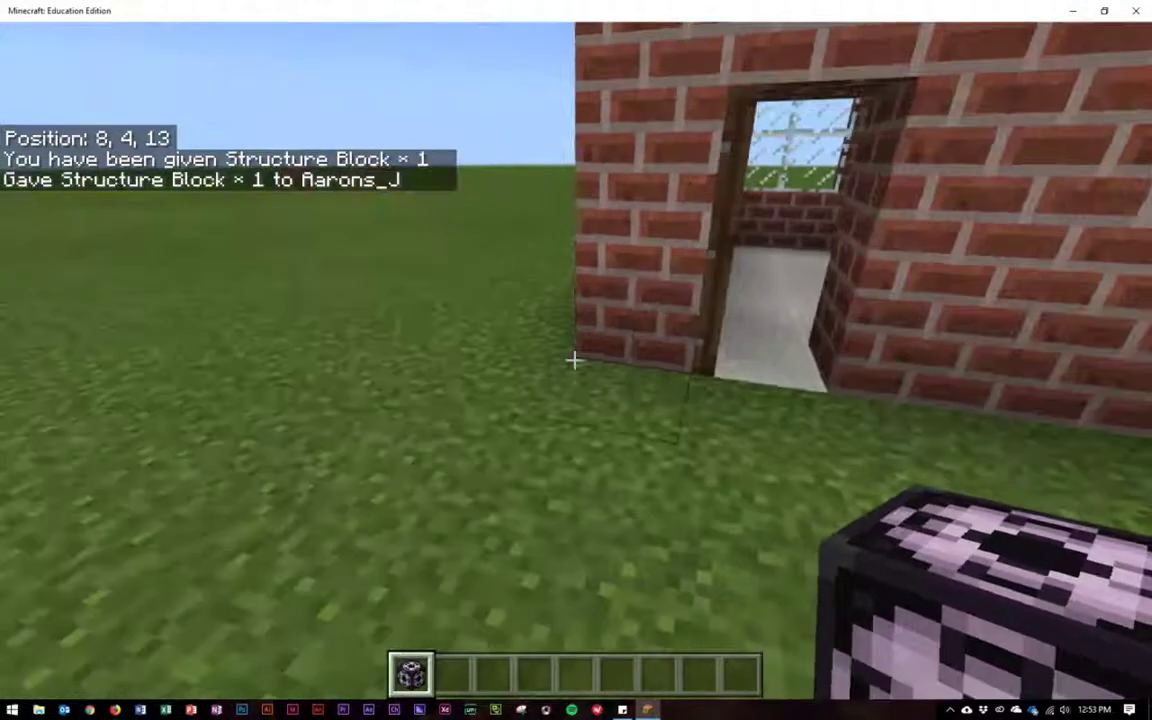
key(w)
key(w)
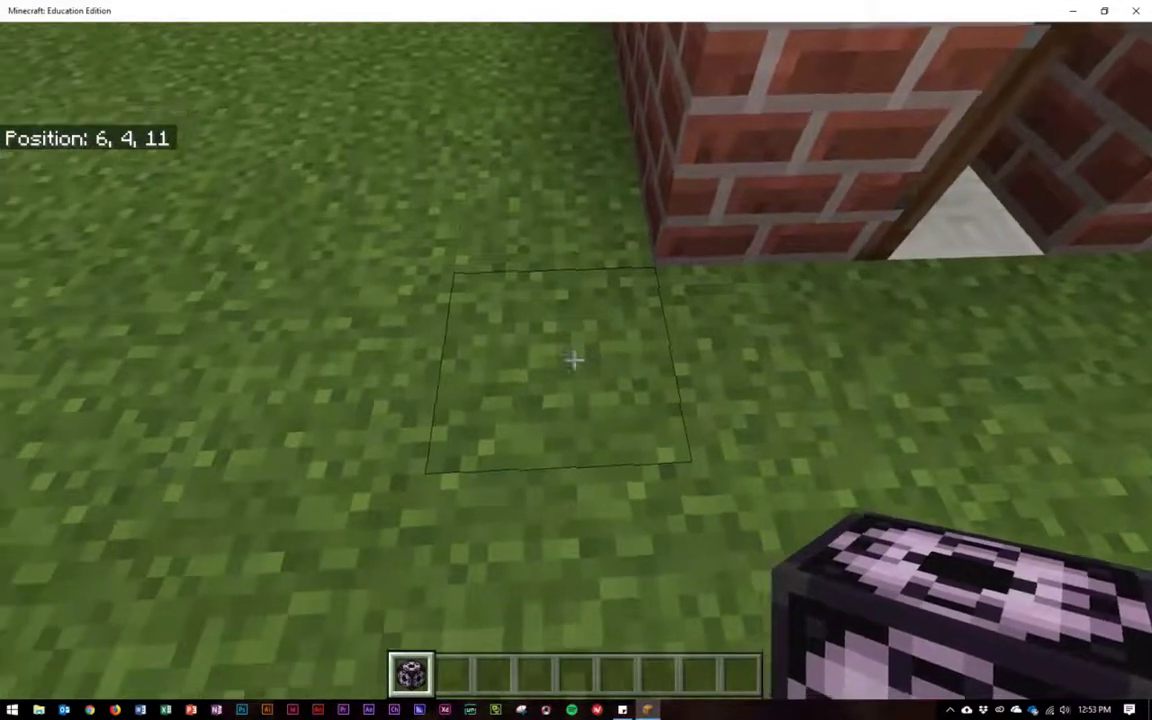
- Dig out a grass block by the house, place the Structure Block there, and review its 3D Export settings
click(575, 360)
right_click(575, 360)
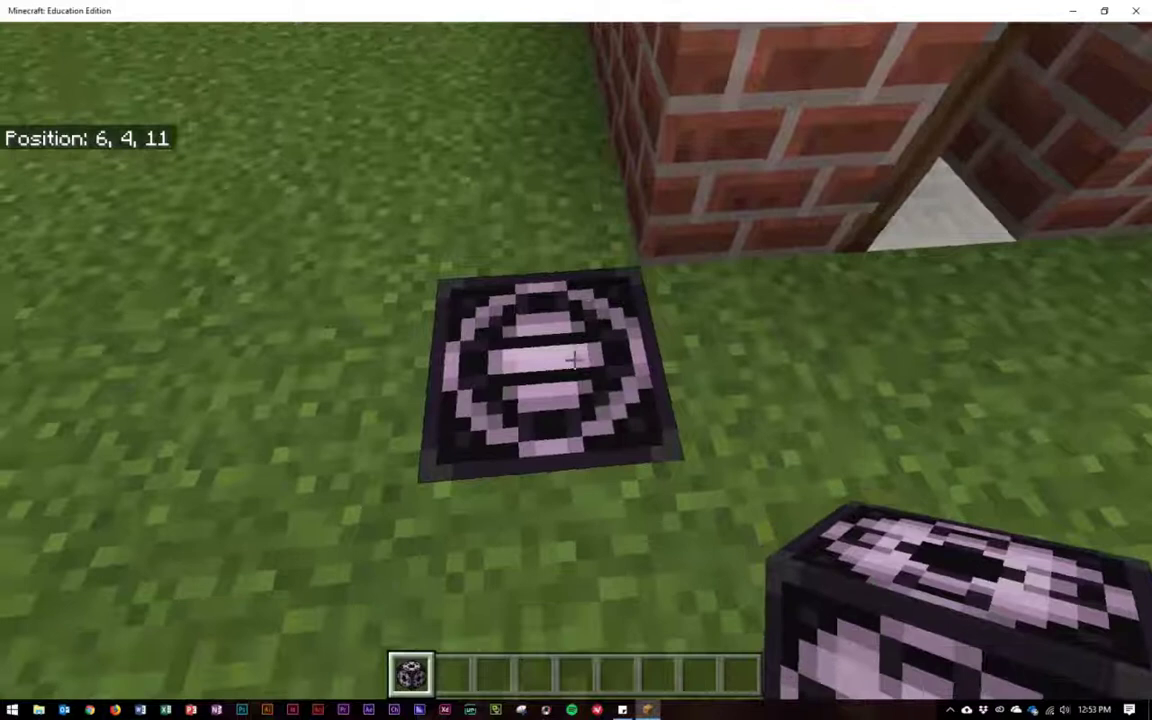
right_click(575, 360)
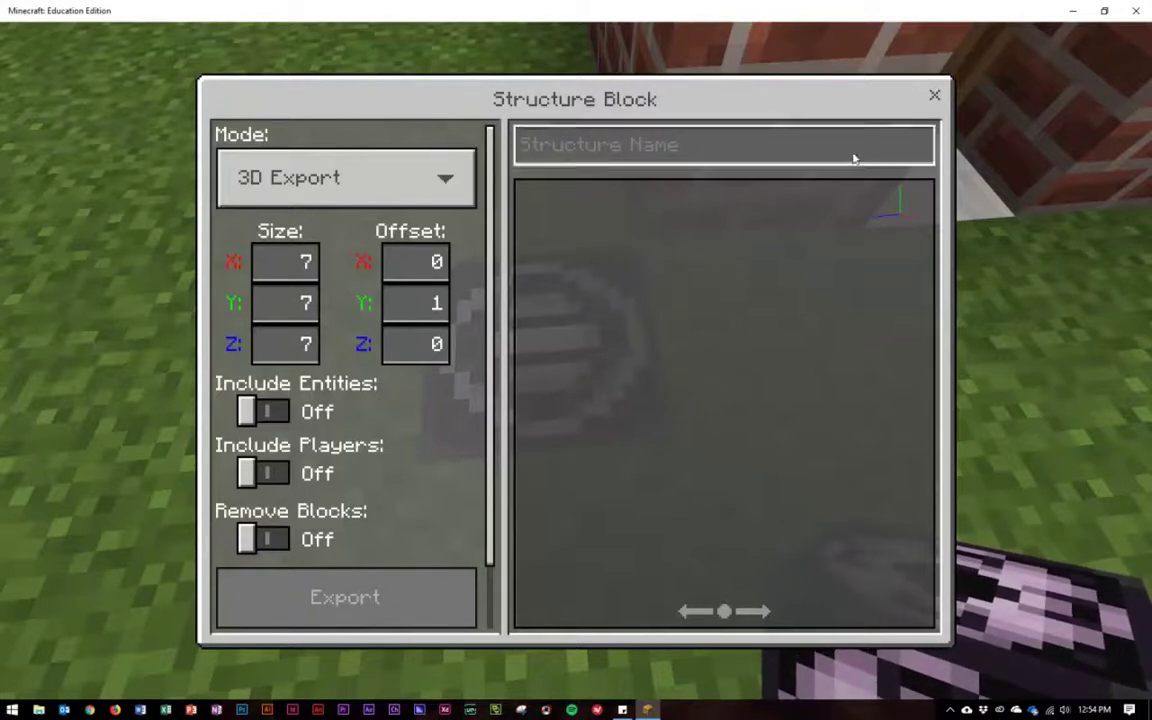
click(934, 95)
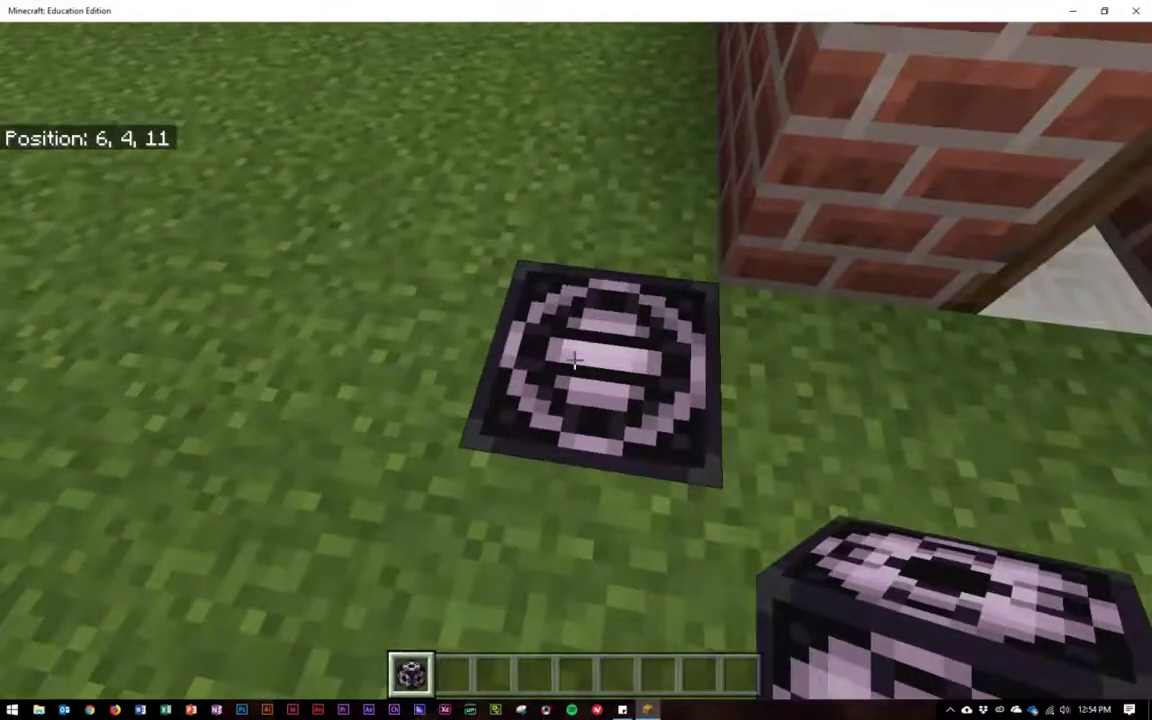
- Break the placed structure block, walk to the house corner, and open the structure block settings
click(574, 358)
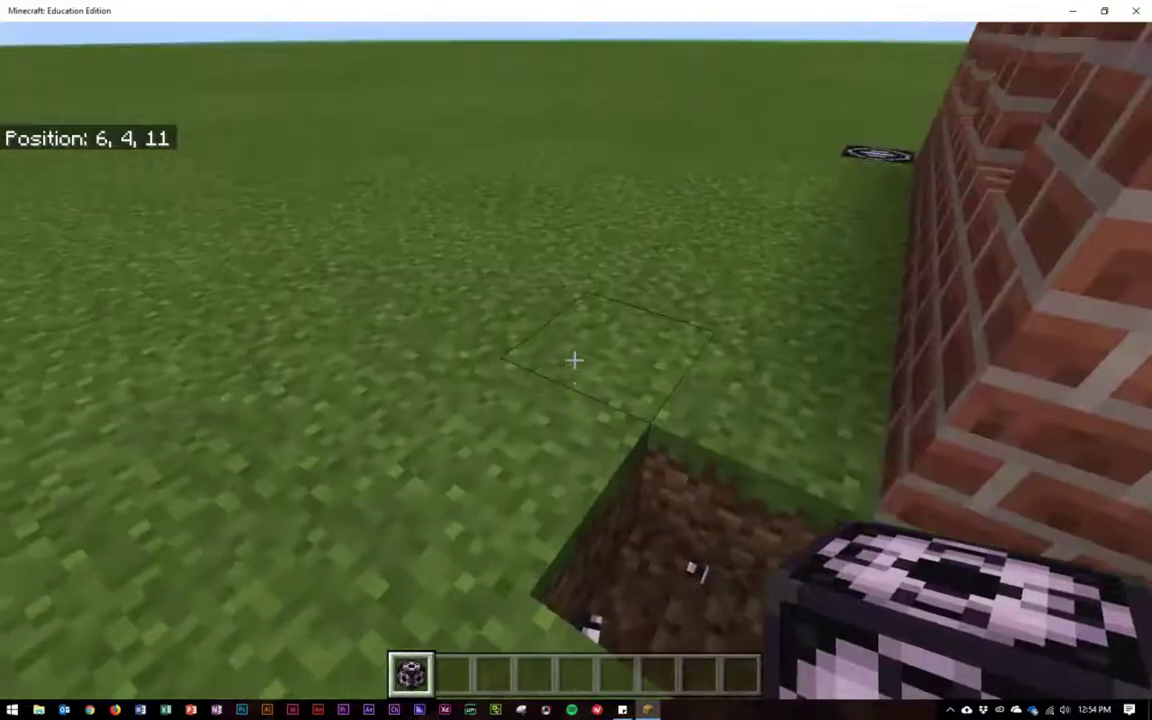
key(w)
key(w)
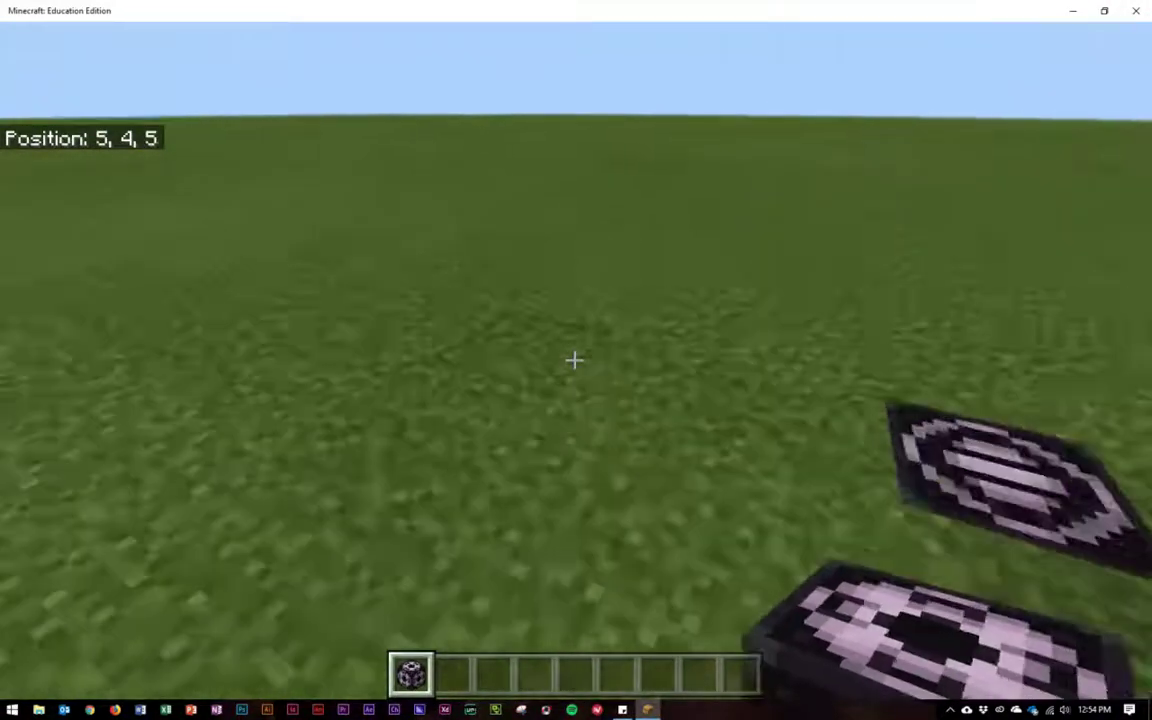
key(w)
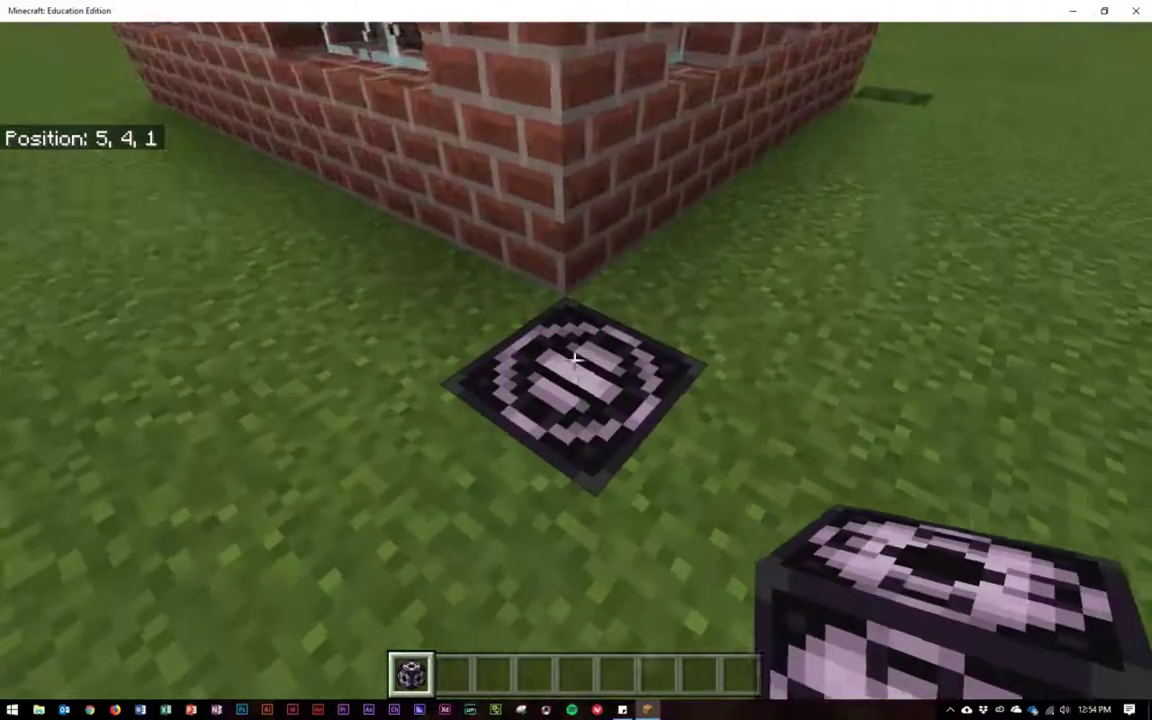
right_click(575, 358)
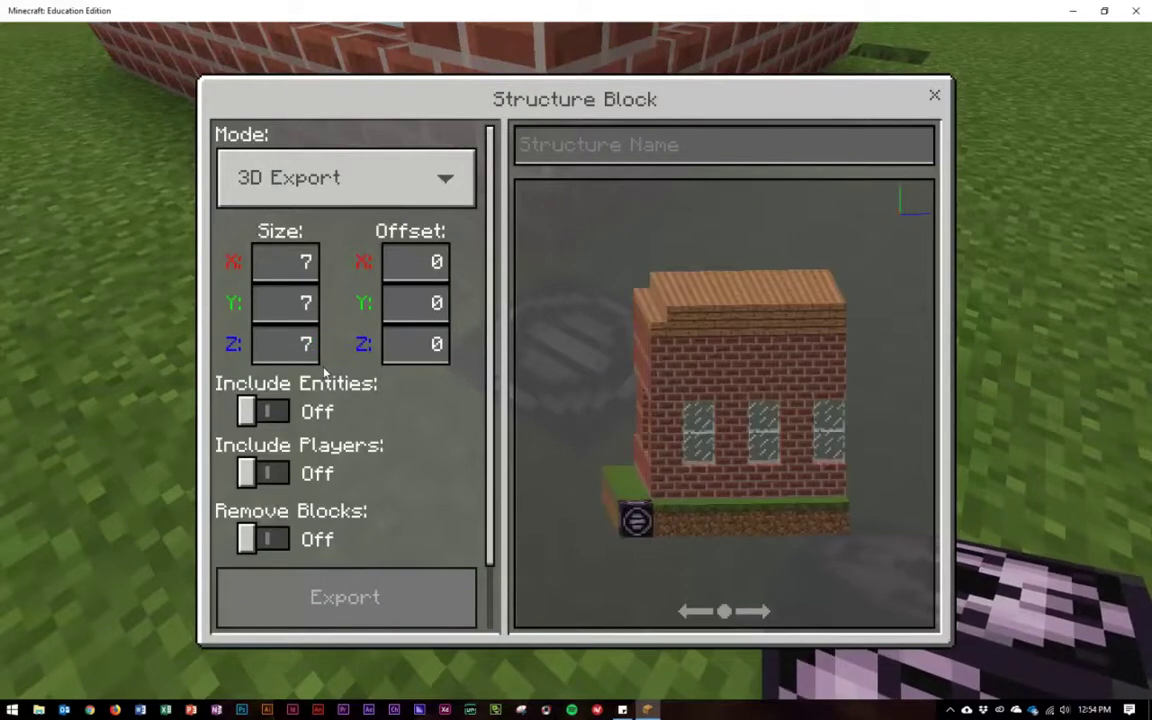
- Change the export region's Size Z, Y and X from 7 to 9 each
mouse_move(815, 440)
mouse_down()
mouse_move(766, 424)
mouse_move(622, 443)
mouse_move(805, 430)
mouse_up()
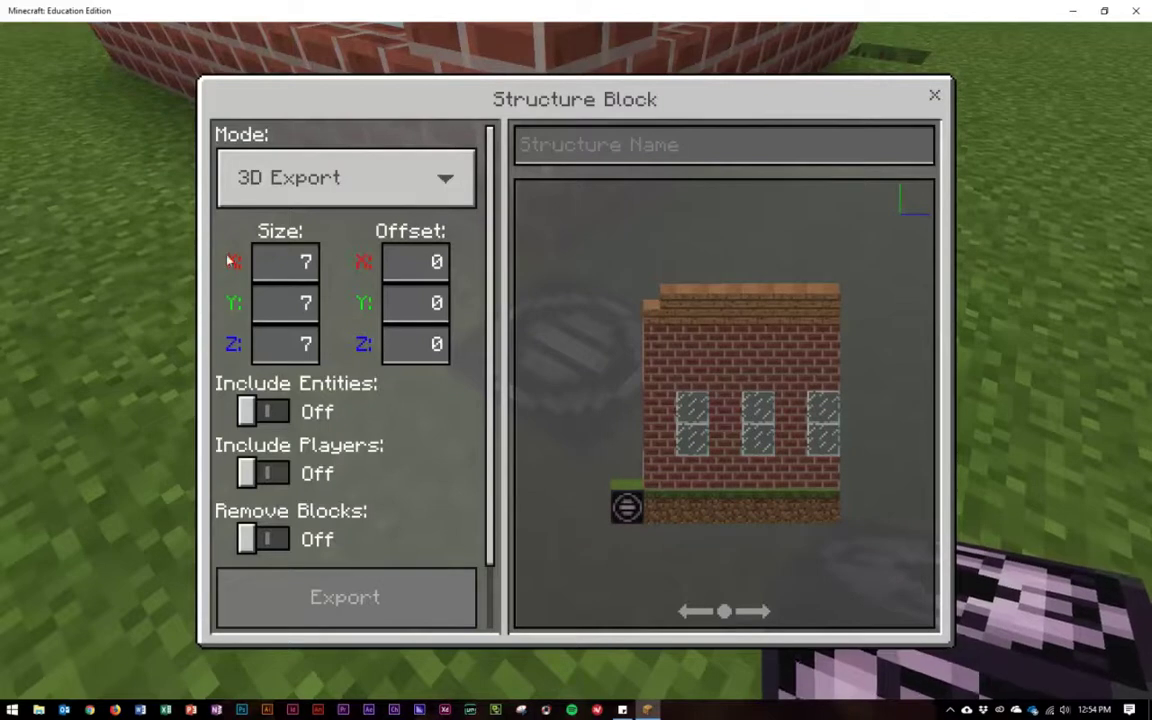
drag(820, 398, 734, 356)
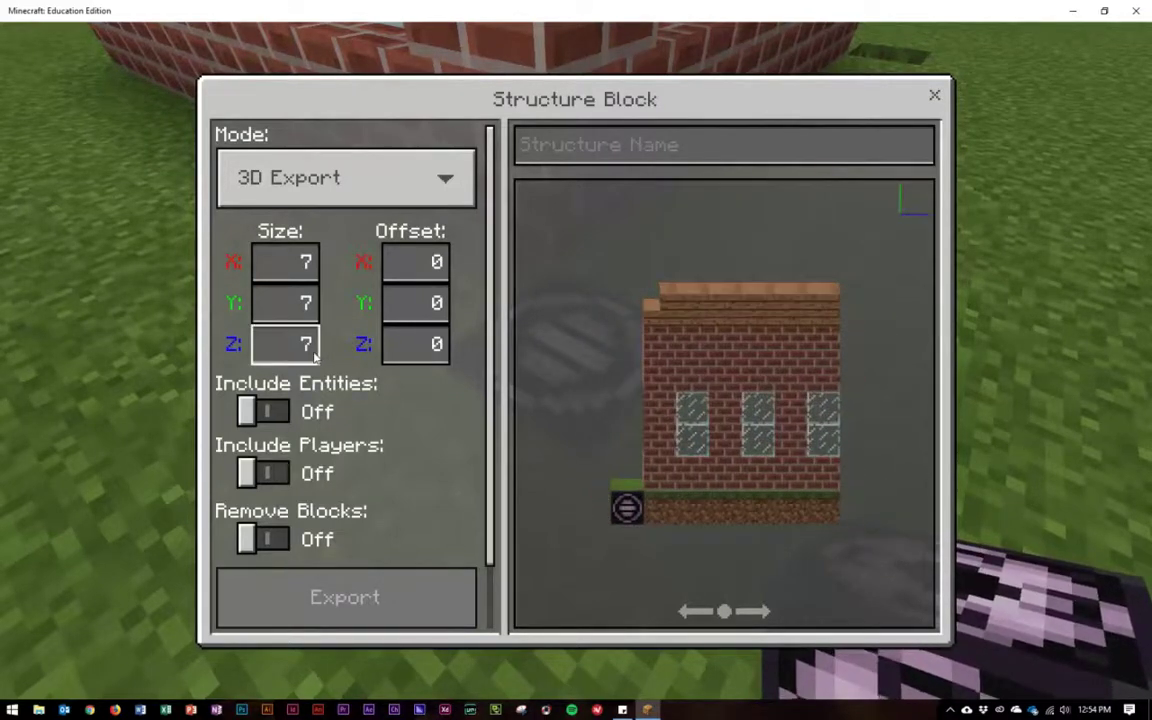
key(BackSpace)
text(9)
key(shift+Tab)
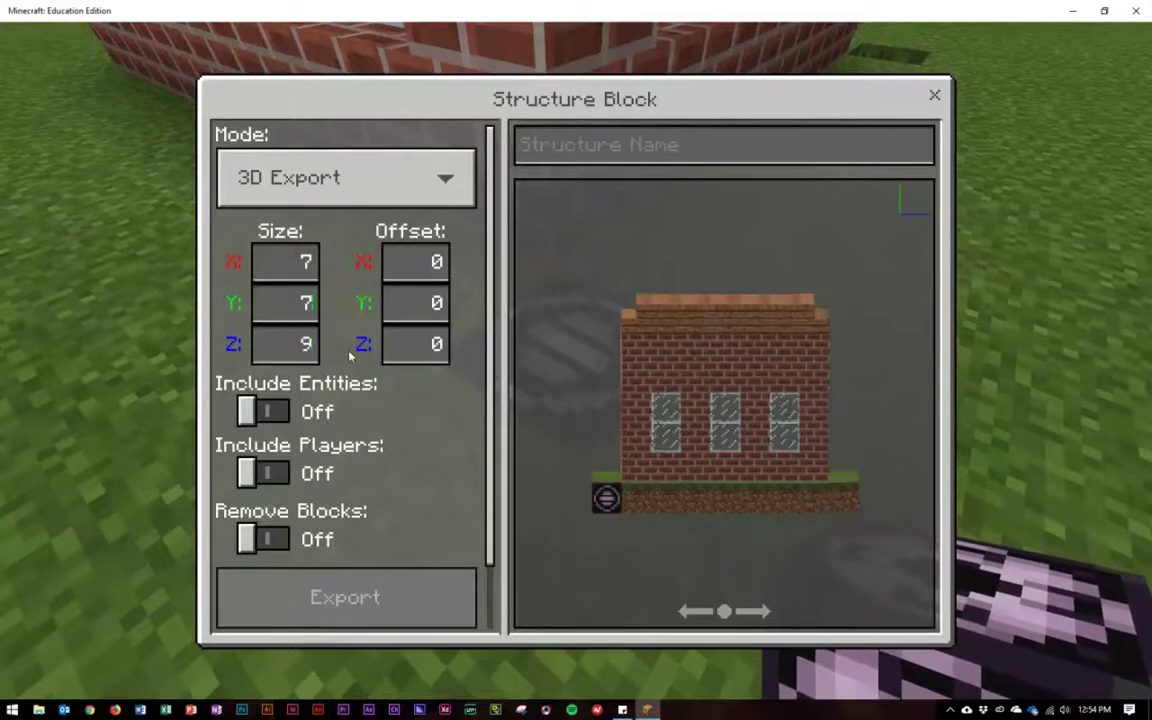
key(BackSpace)
text(9)
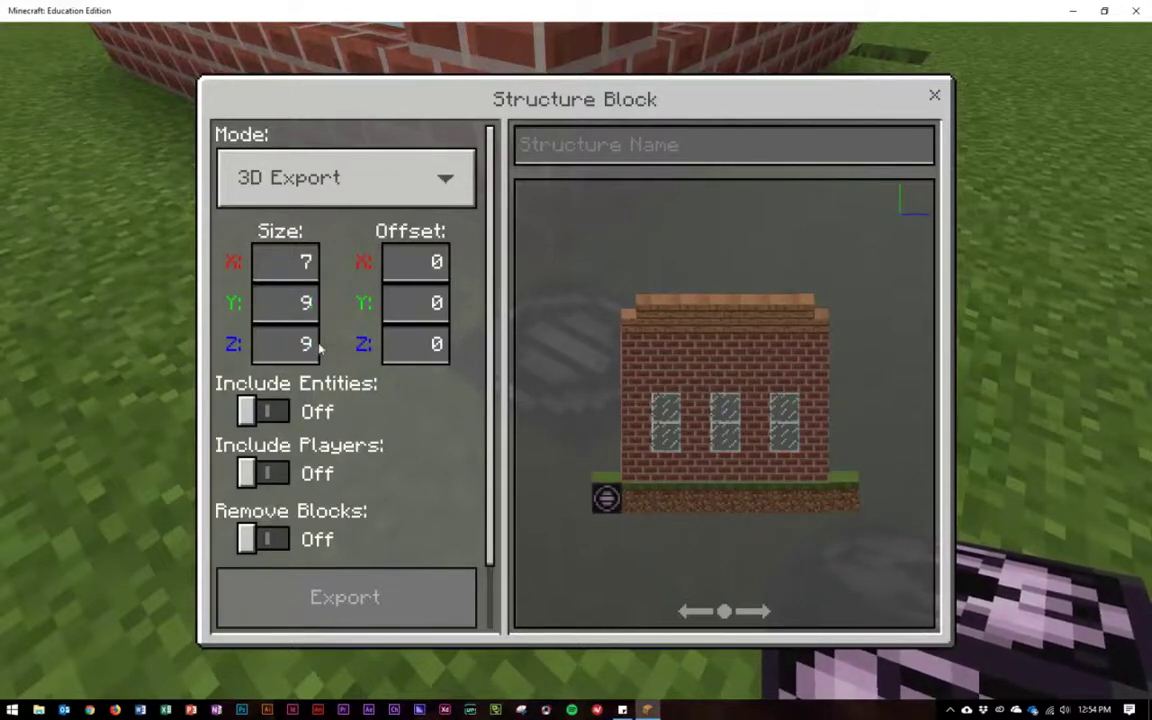
click(307, 345)
drag(869, 422, 711, 425)
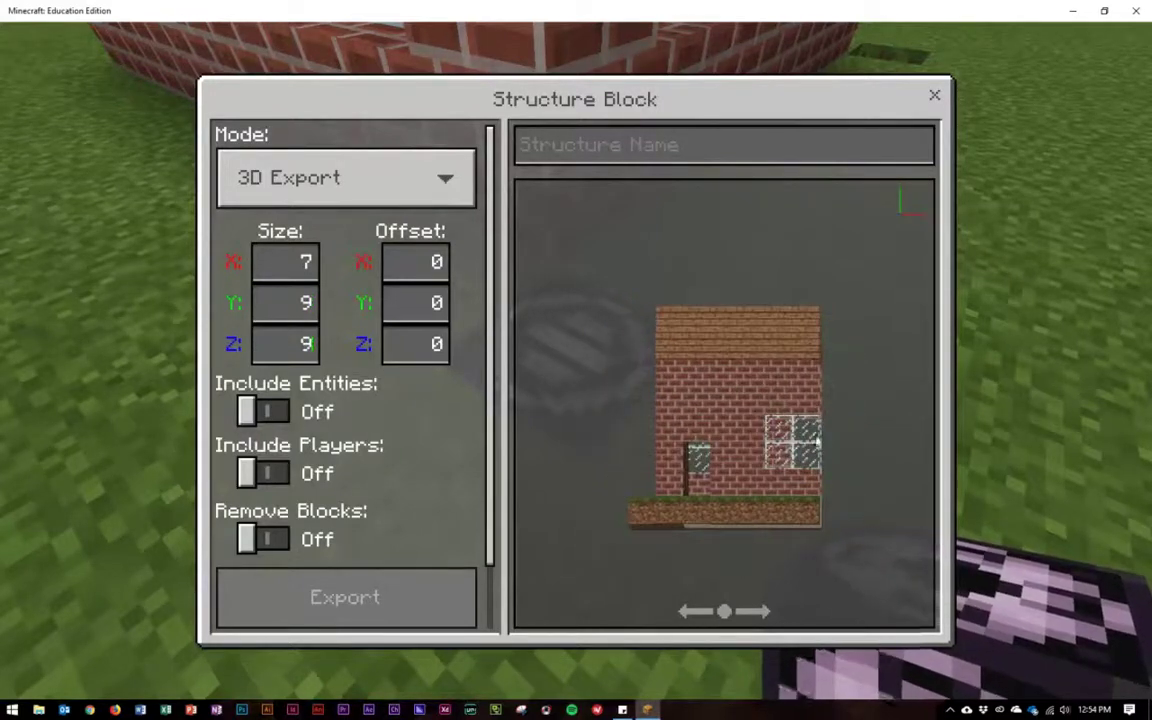
click(285, 262)
key(BackSpace)
text(9)
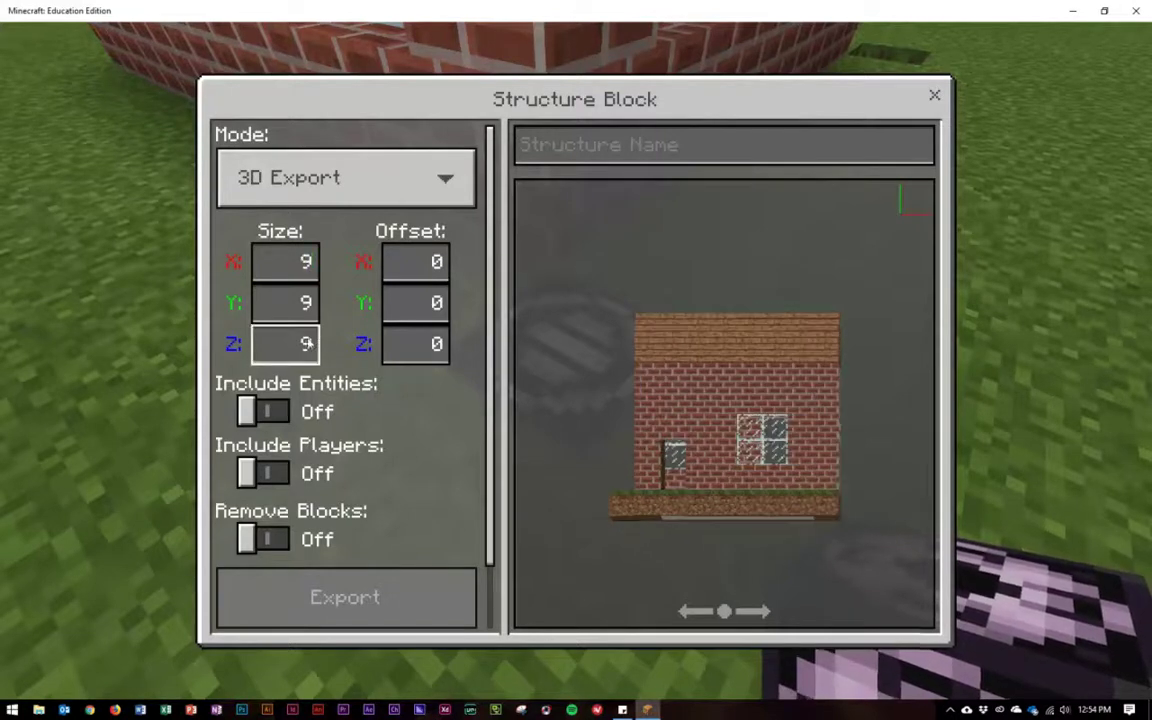
- Rotate the preview around the house to confirm the roof and ground are captured
drag(872, 489, 812, 504)
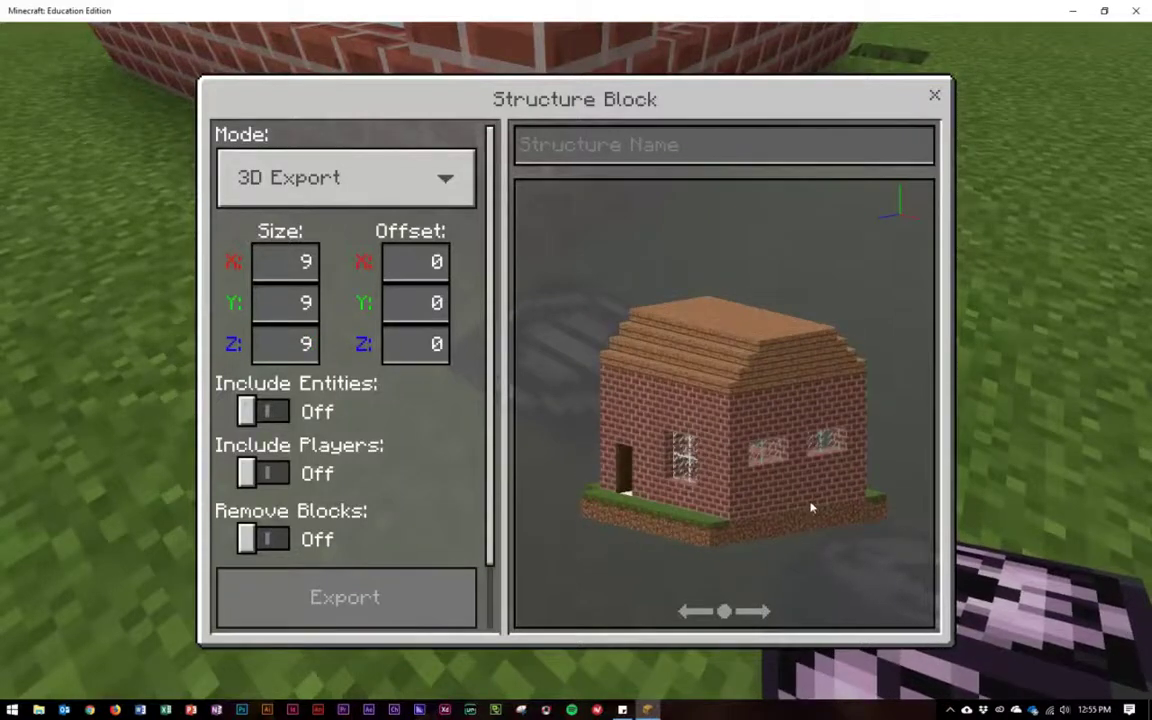
drag(628, 526, 741, 543)
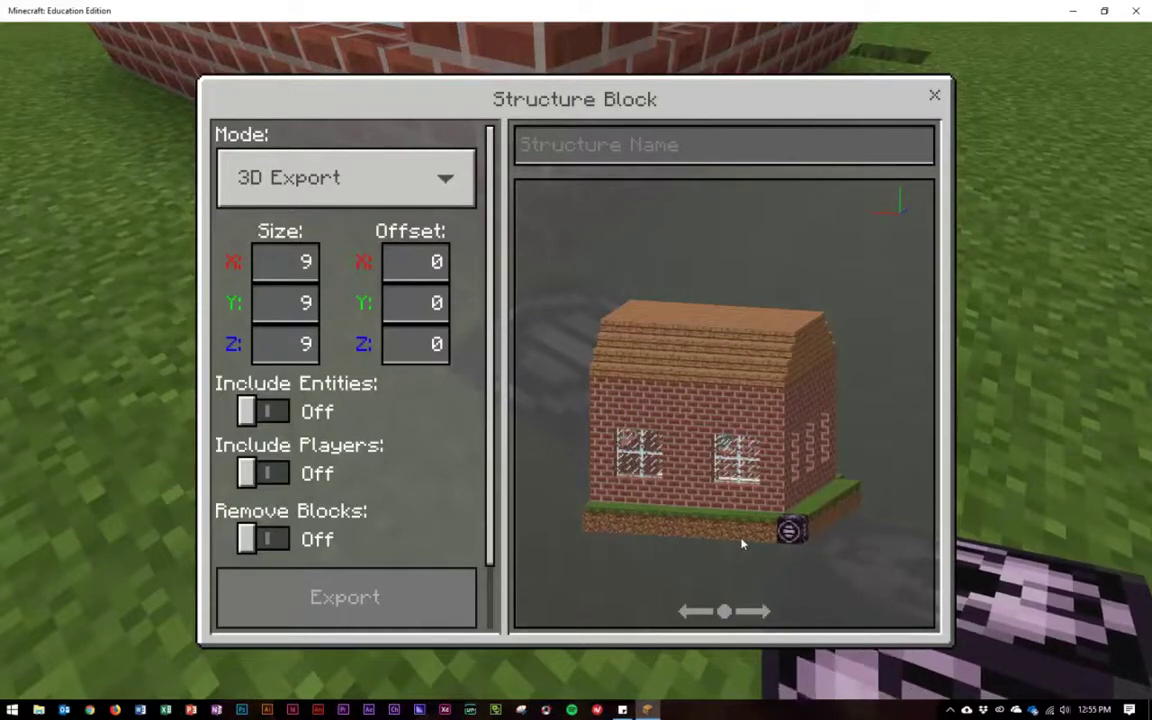
drag(730, 615, 740, 616)
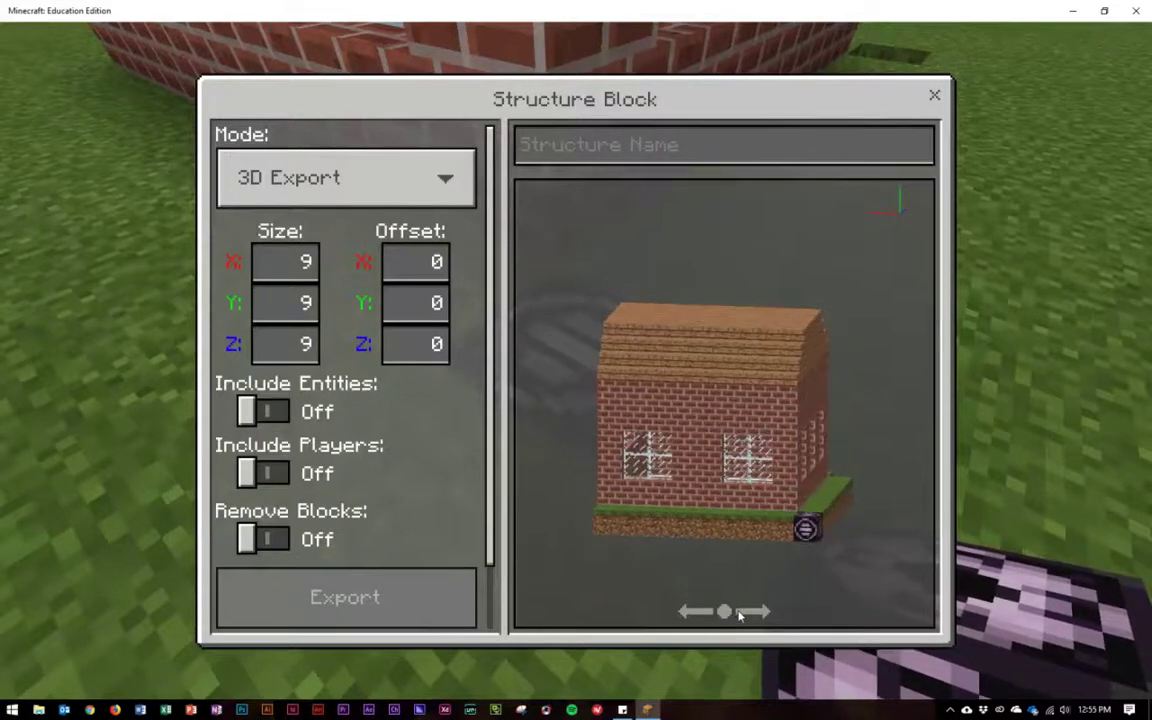
drag(720, 483, 642, 486)
drag(671, 408, 705, 430)
drag(812, 485, 776, 420)
drag(716, 497, 748, 490)
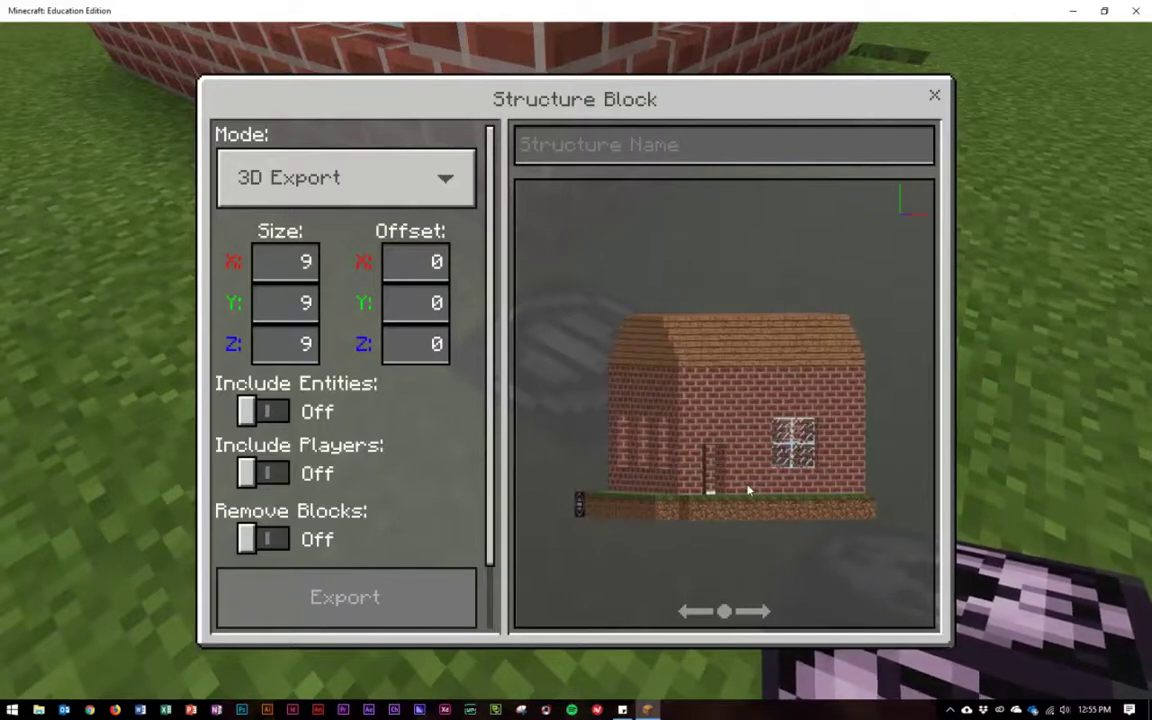
drag(665, 513, 652, 546)
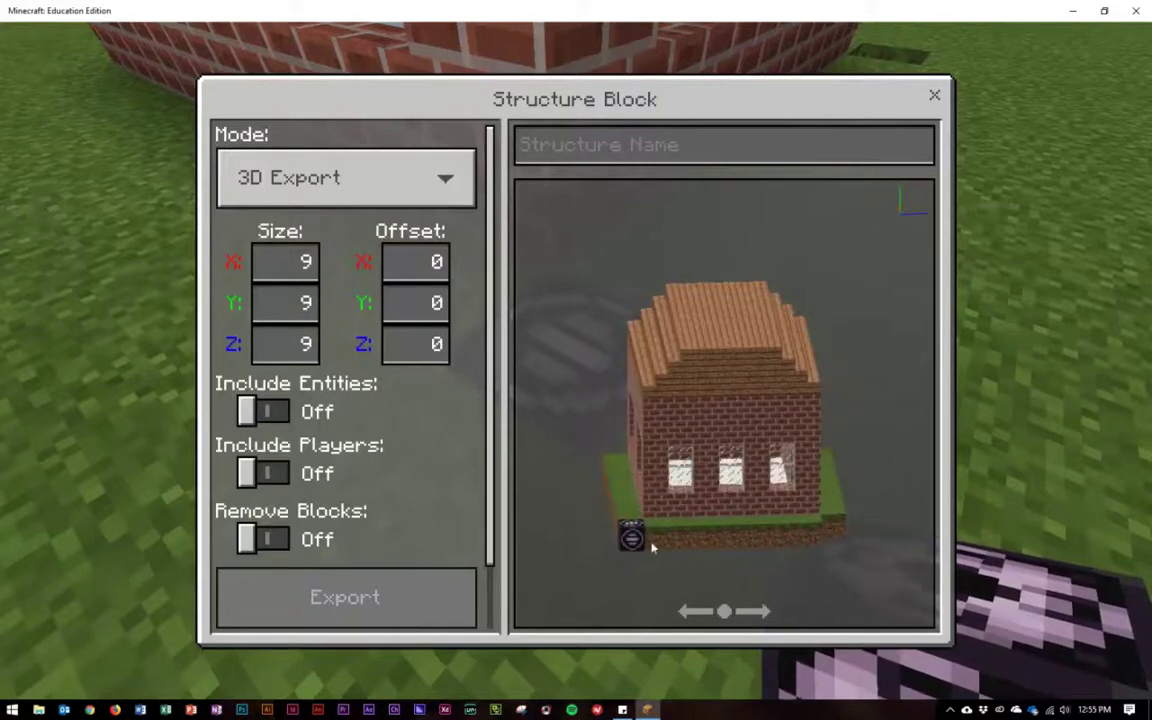
drag(845, 557, 829, 516)
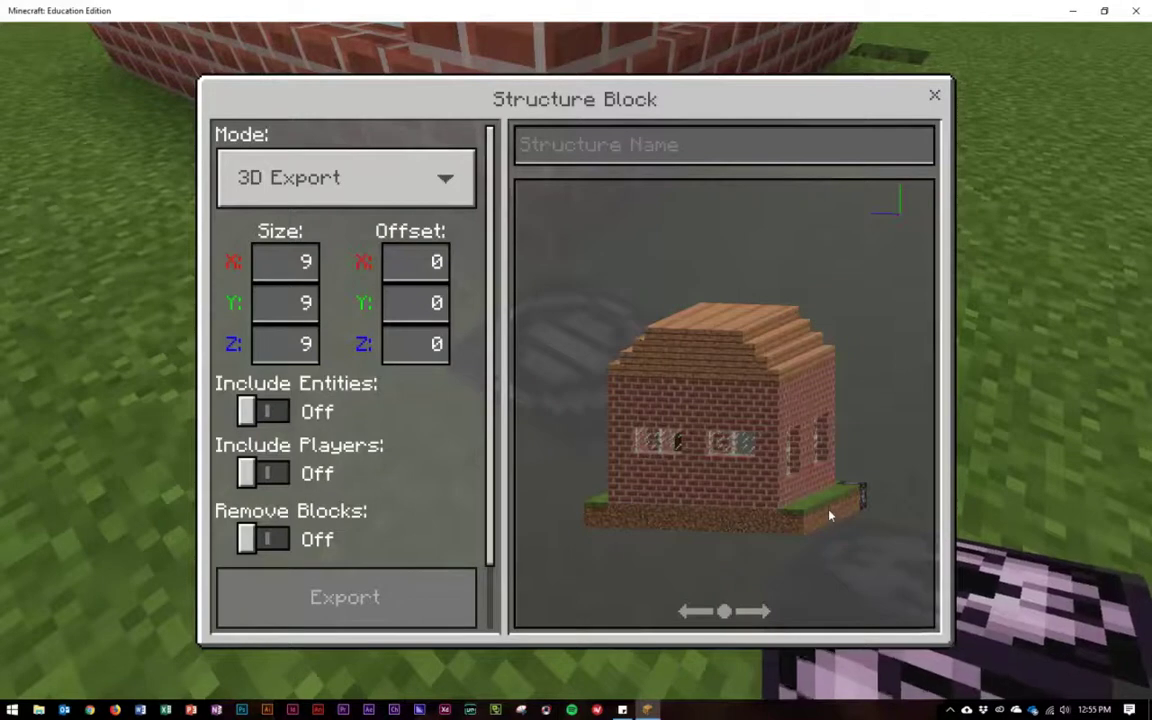
- Close the structure block settings and walk around the house and in through its doorway
click(934, 95)
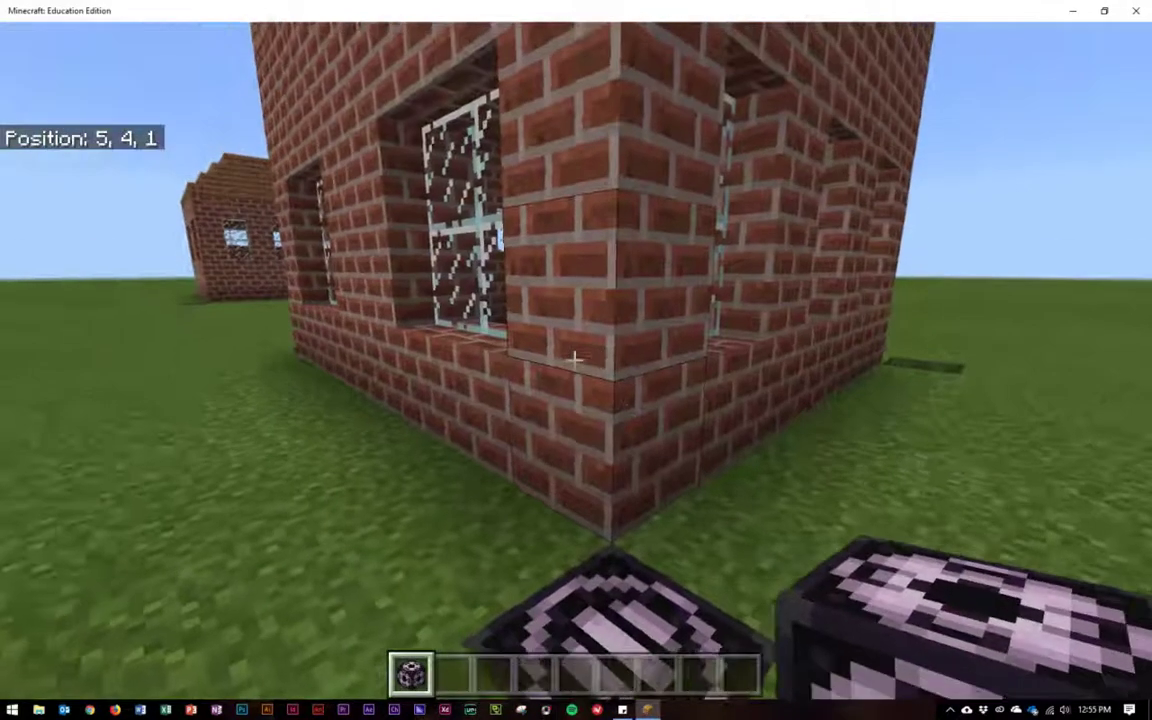
key(w)
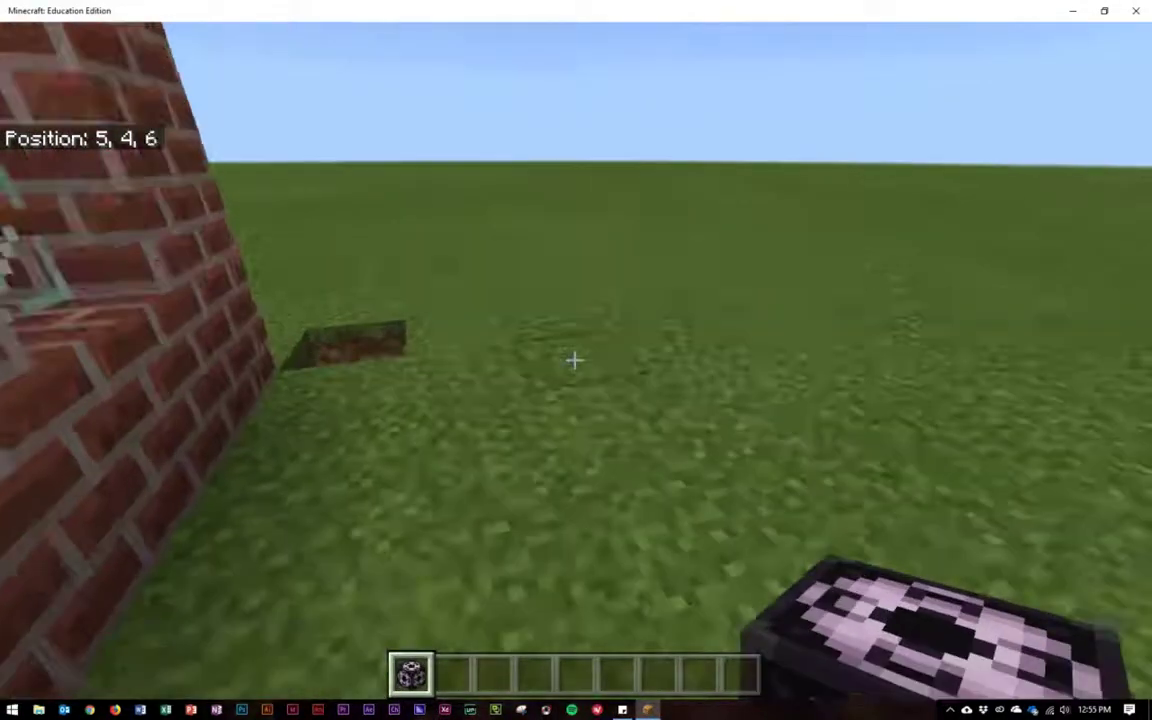
key(w)
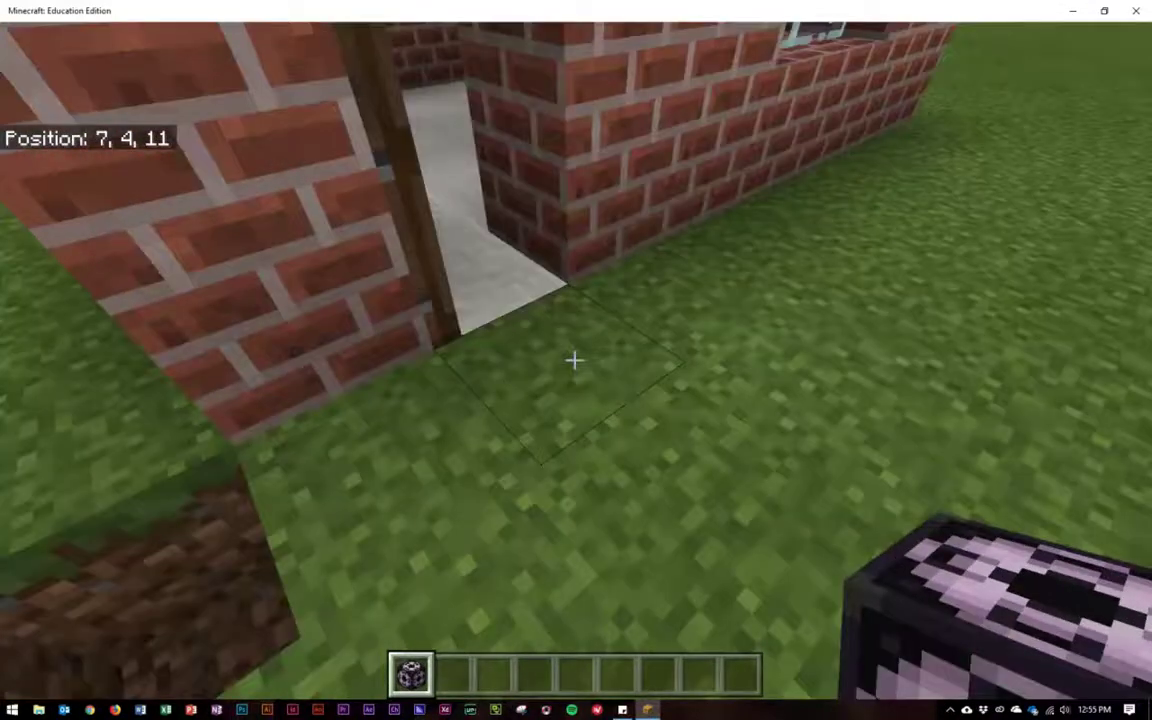
key(w)
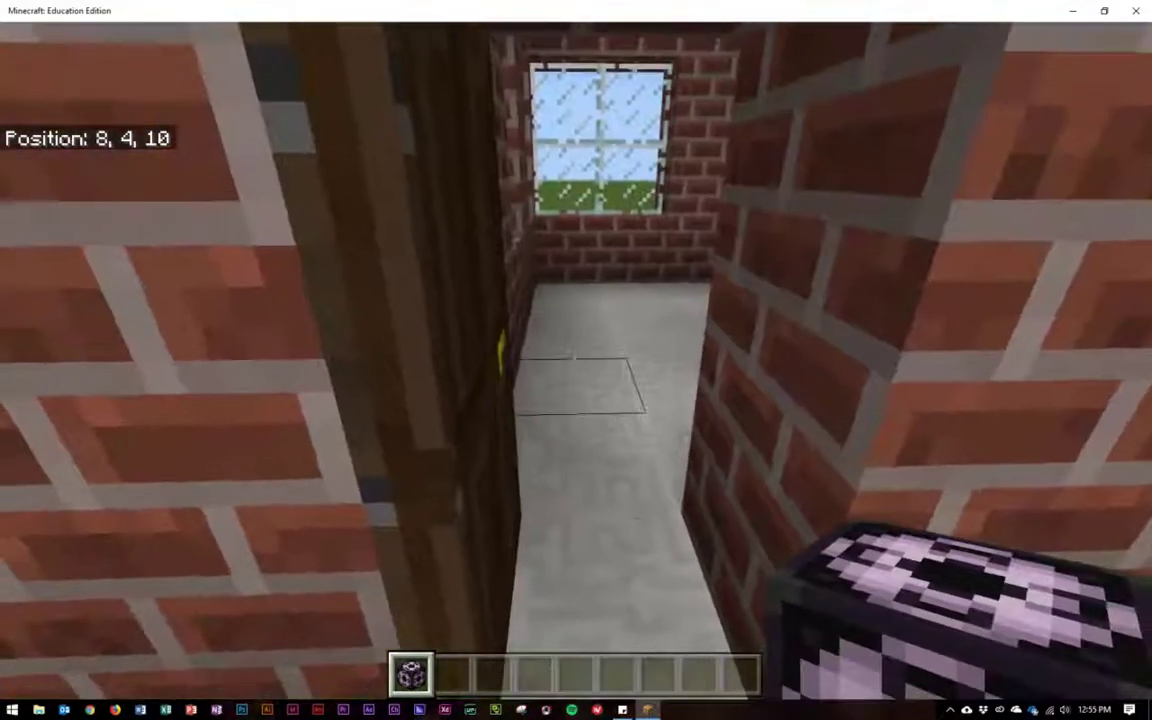
key(w)
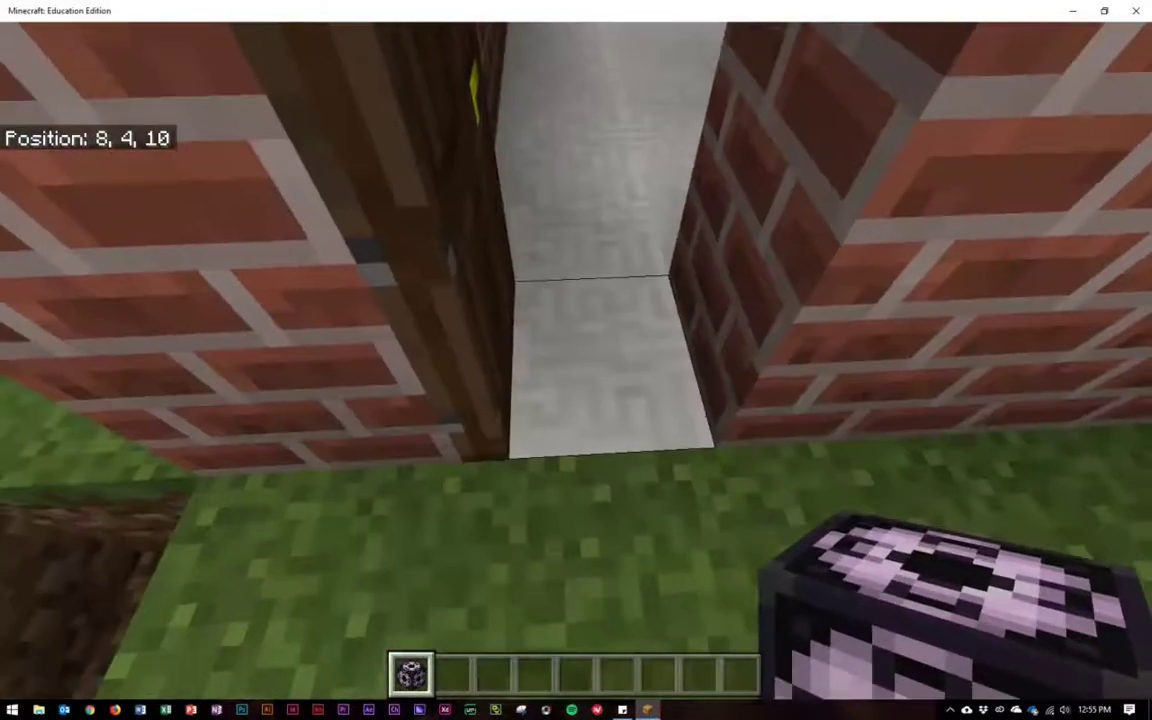
key(w)
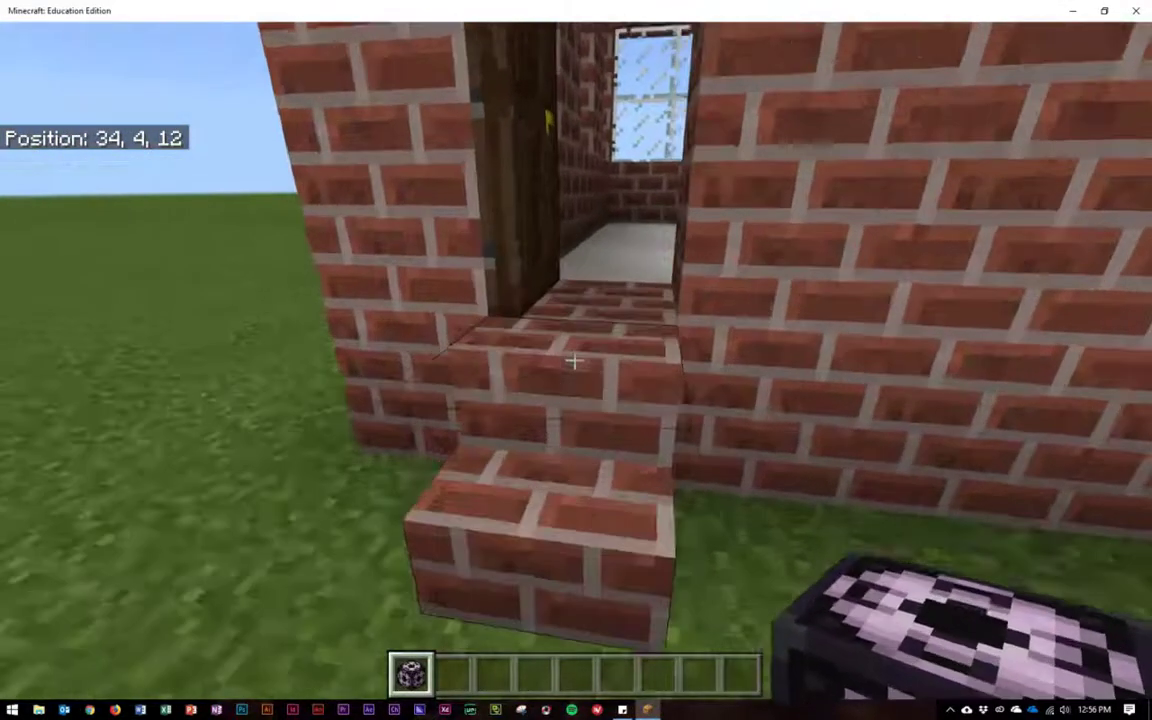
- Step into the house, walk back out along the brick wall, and place a structure block by the corner
key(w)
key(w)
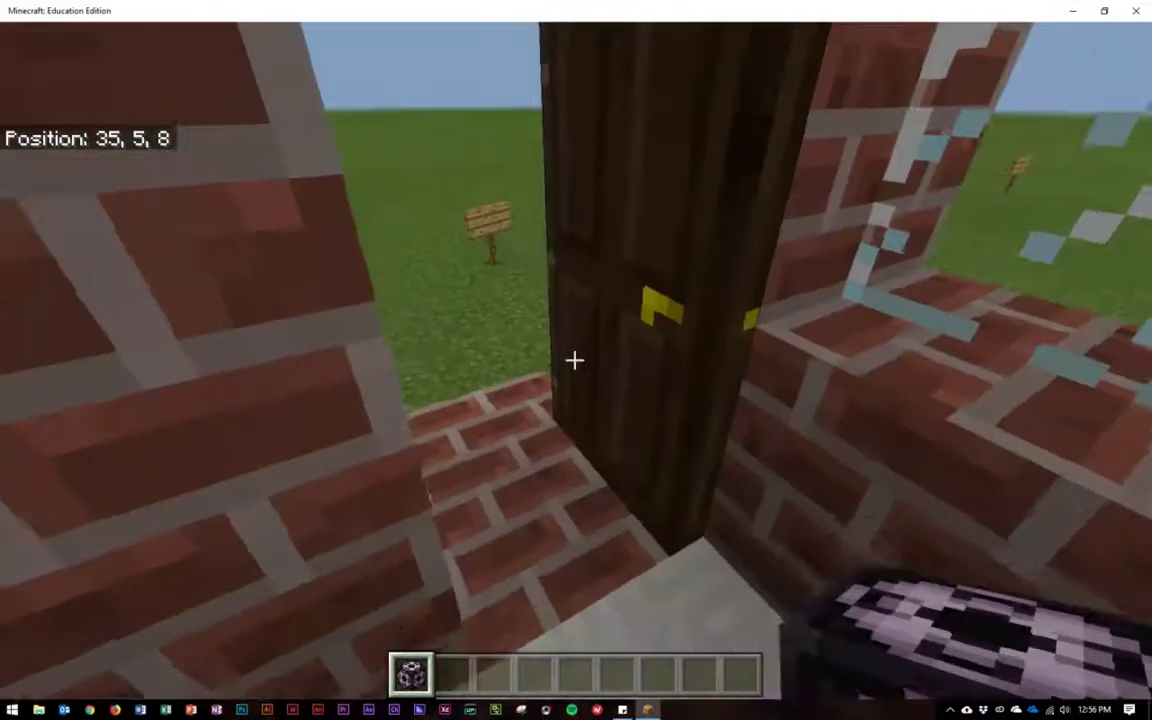
key(w)
key(w)
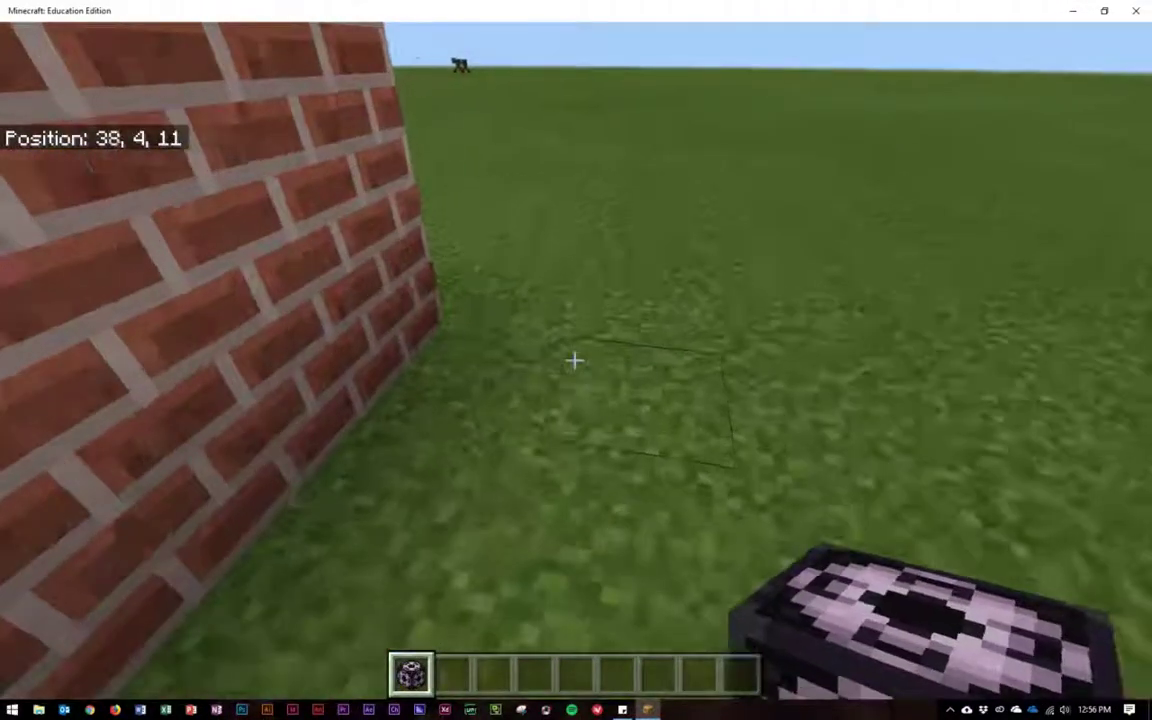
key(w)
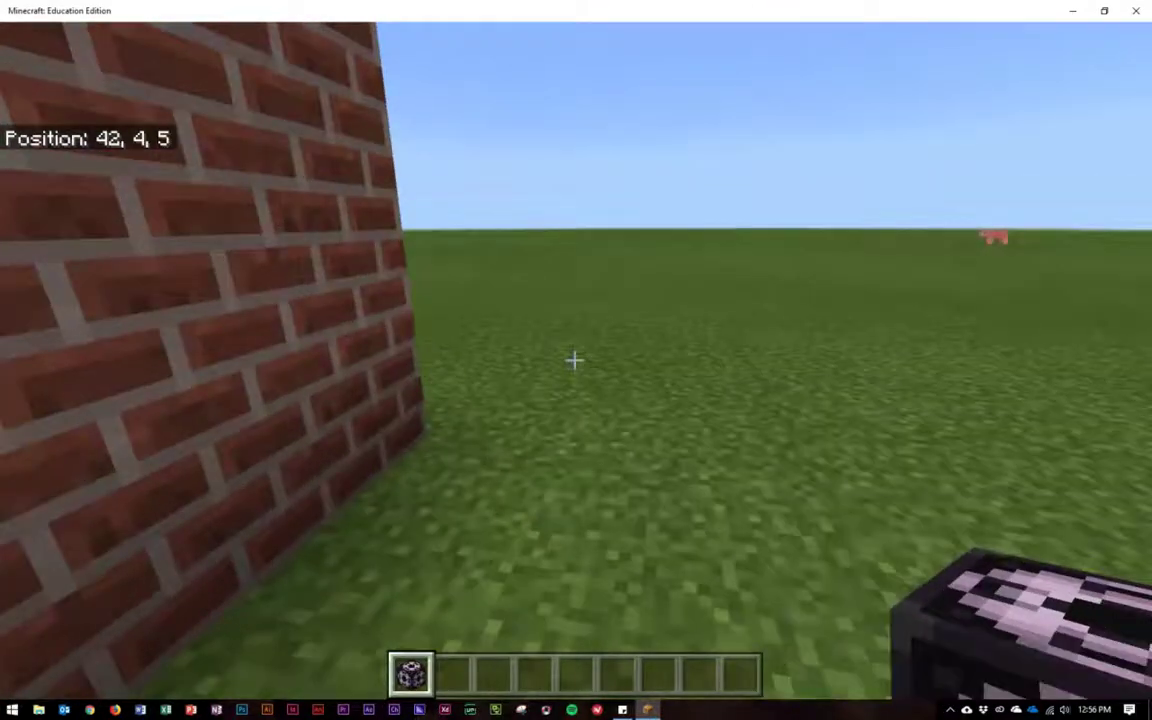
key(w)
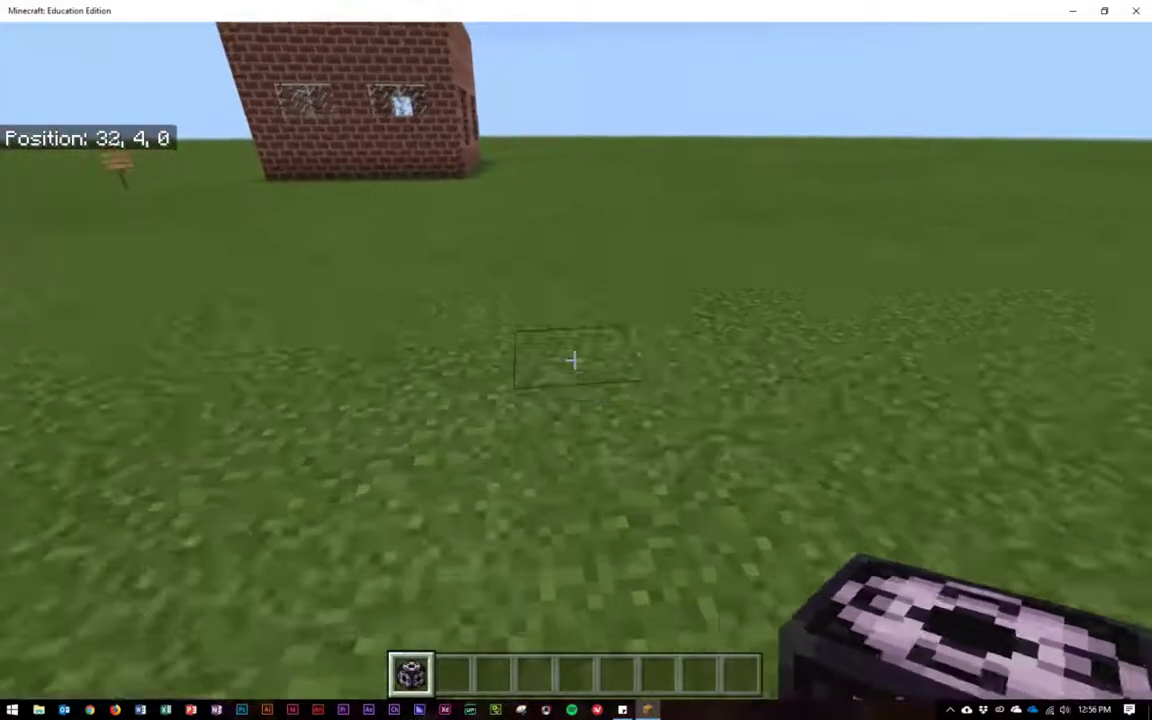
right_click(572, 360)
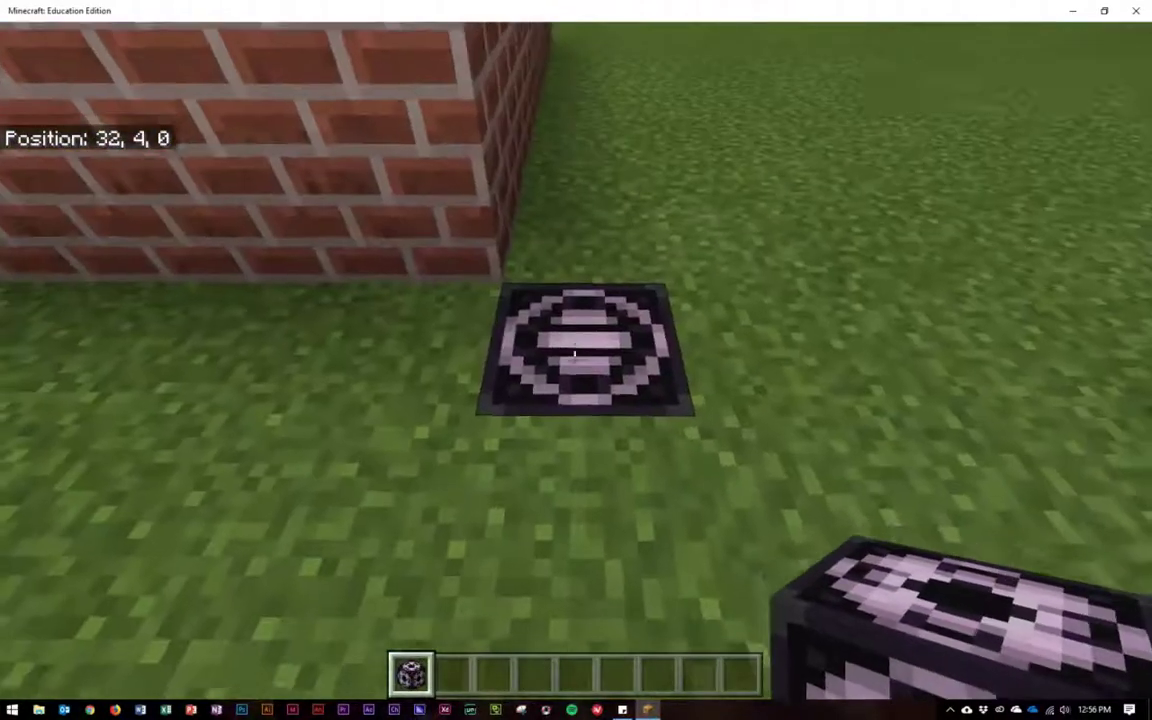
- Open the new structure block and enter 9 for Size X, Y and Z
right_click(576, 360)
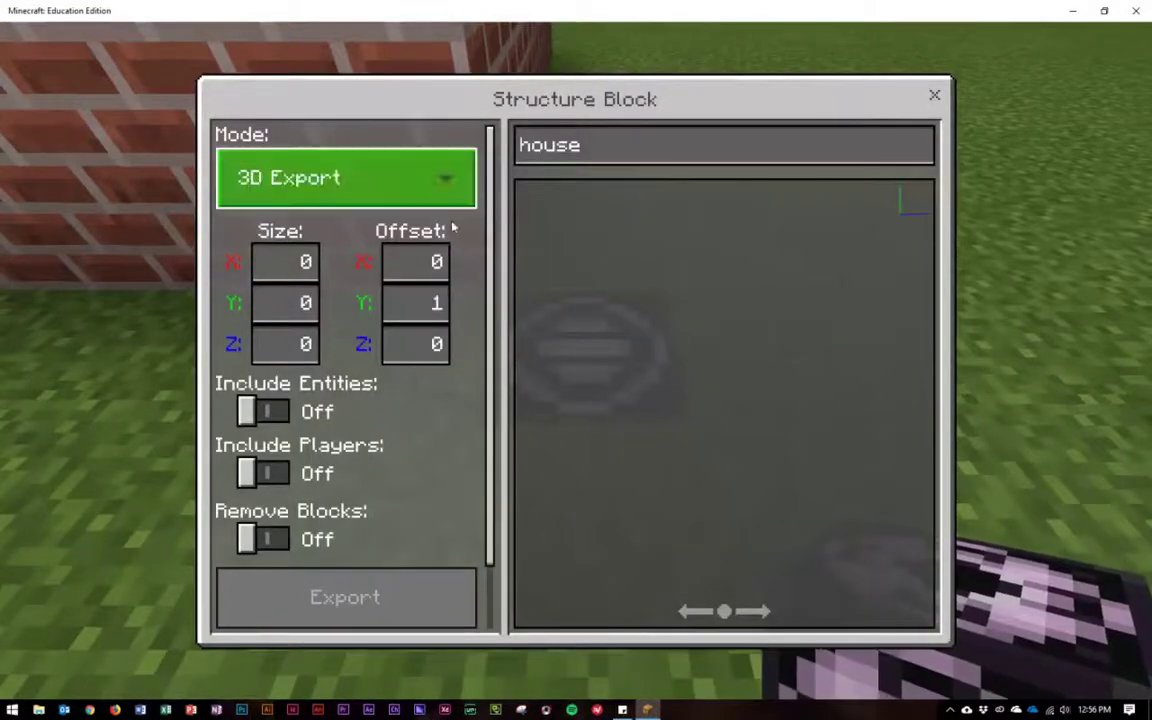
click(287, 252)
key(BackSpace)
text(9)
click(315, 304)
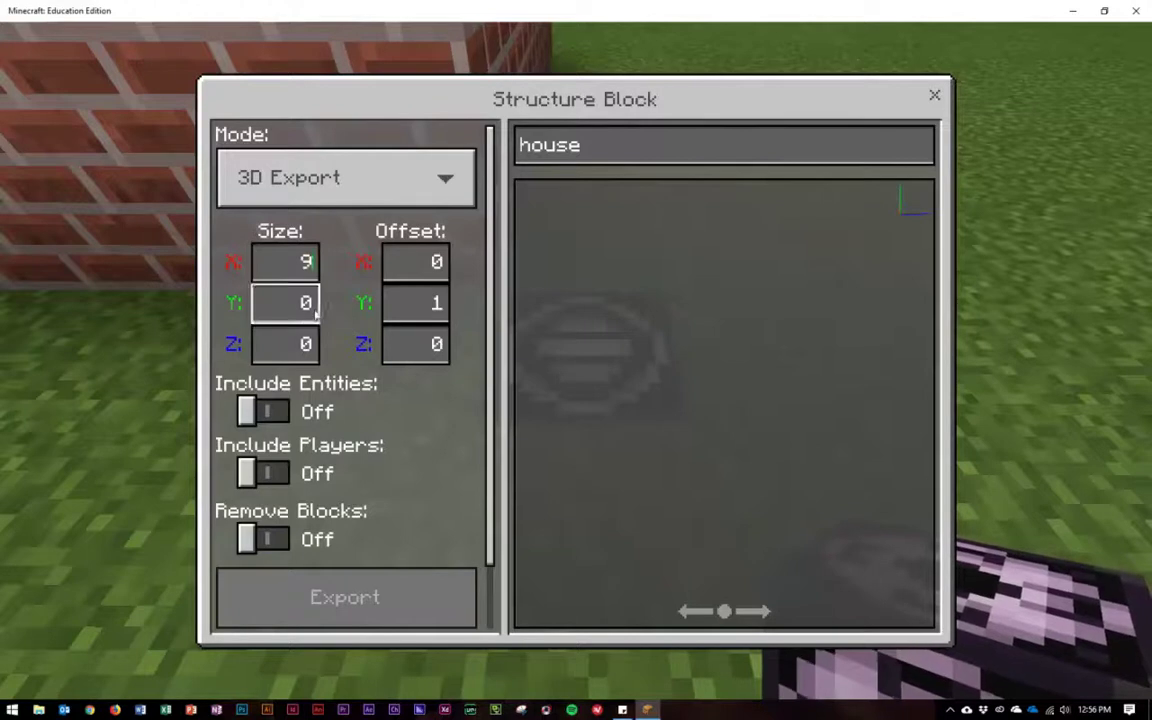
key(BackSpace)
text(9)
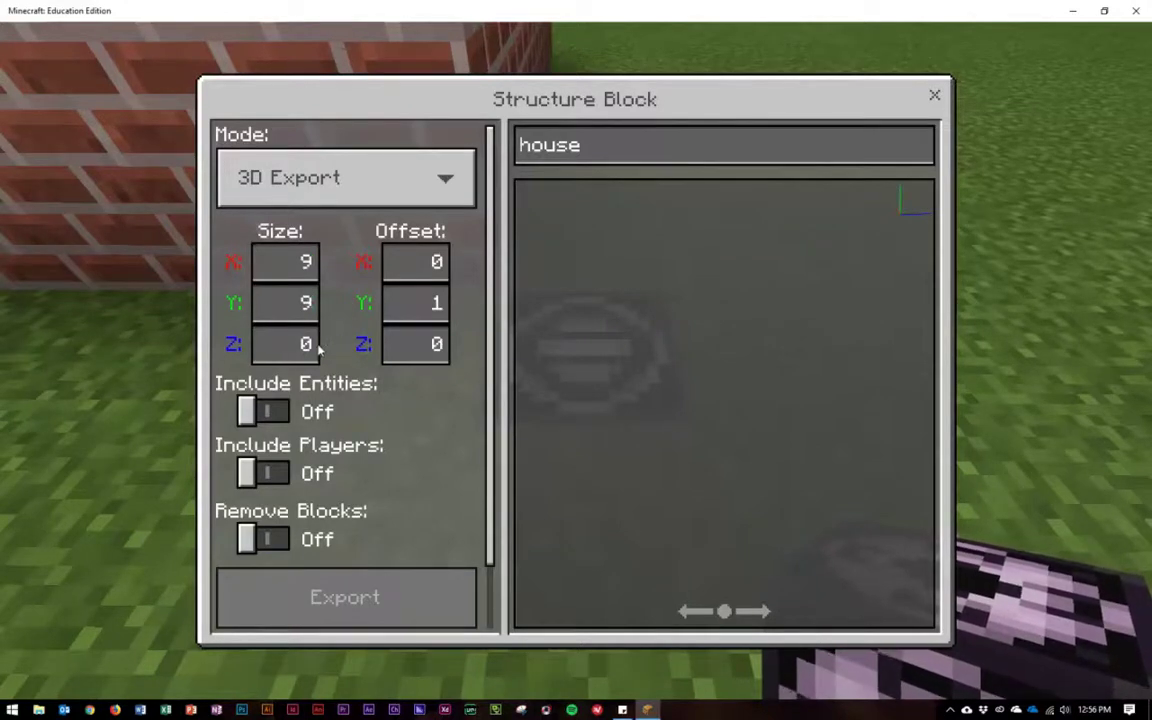
key(BackSpace)
text(9)
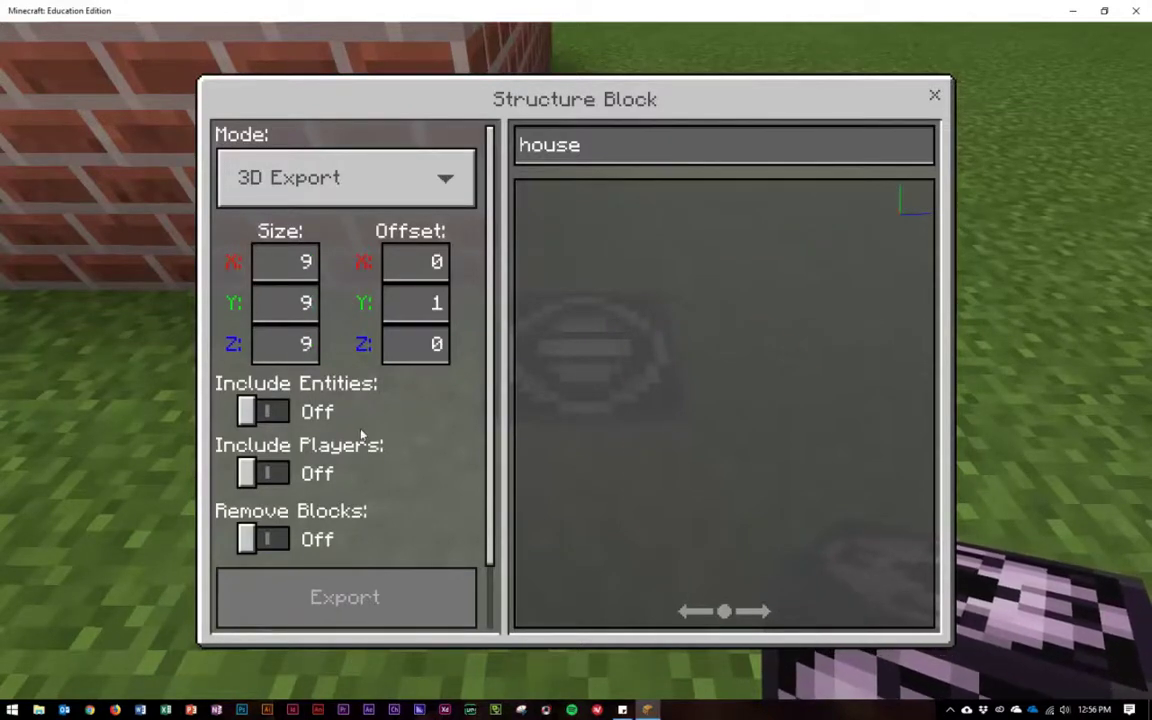
- Rotate the preview to check the house's side and front windows, then return it upright
drag(776, 506, 602, 490)
drag(779, 506, 712, 435)
drag(706, 380, 784, 507)
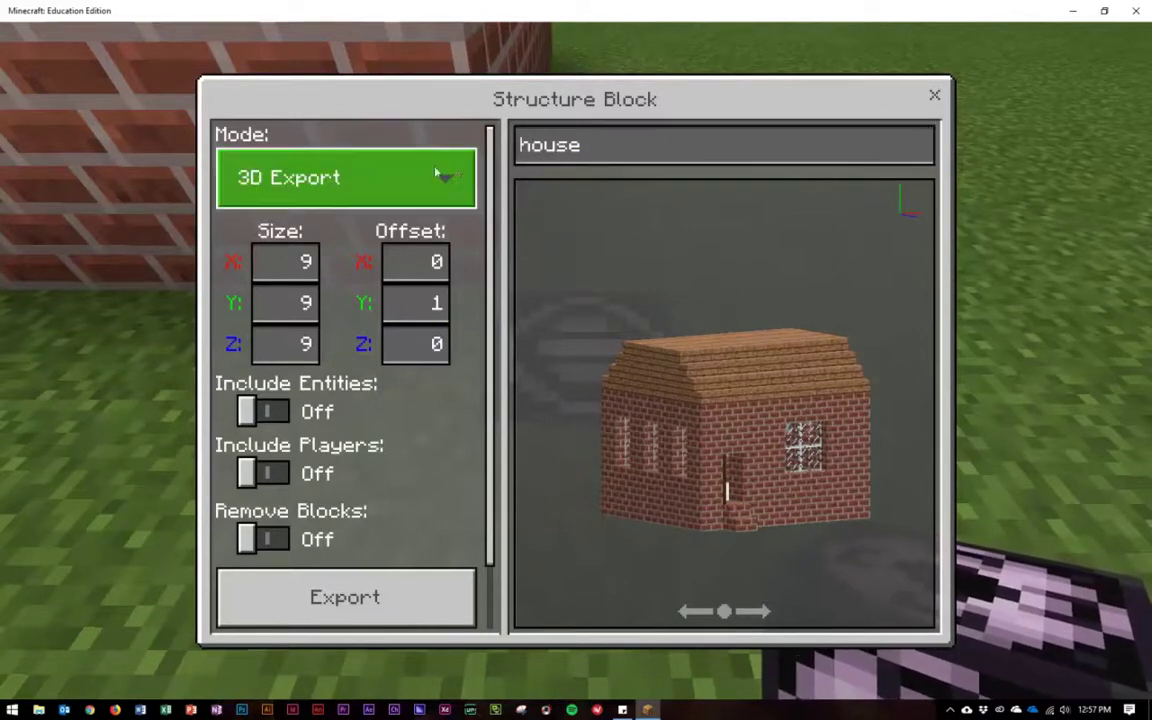
click(328, 177)
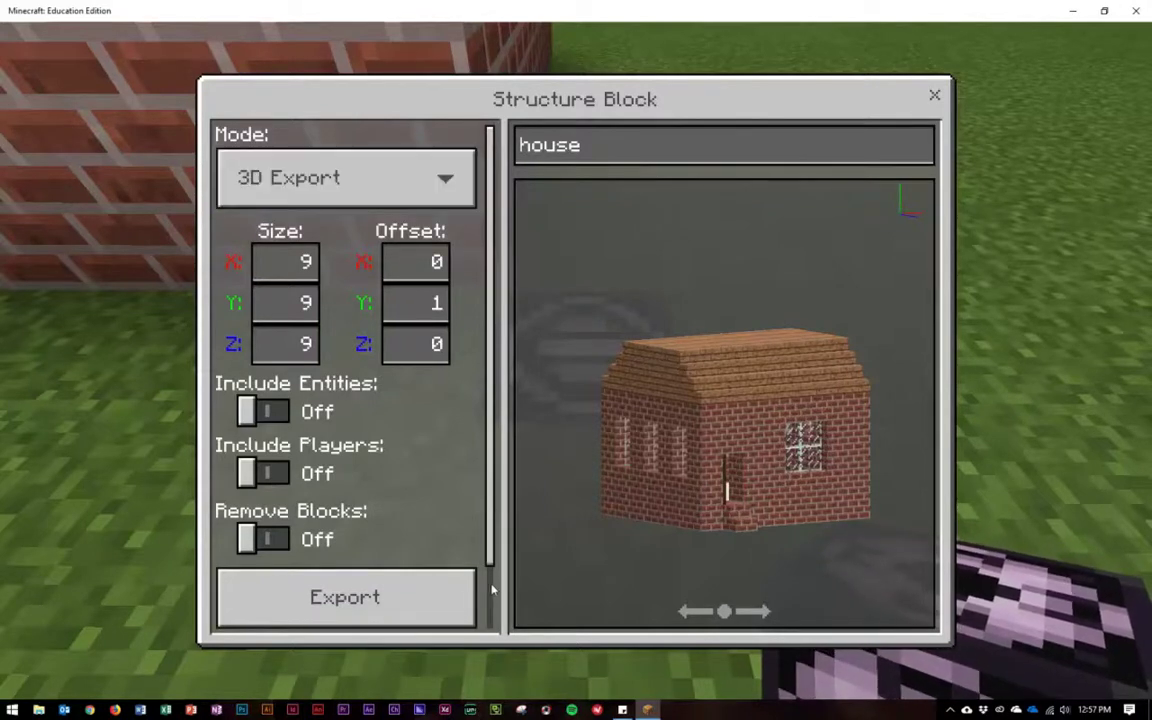
scroll(490, 590, down, 2)
scroll(490, 590, up, 2)
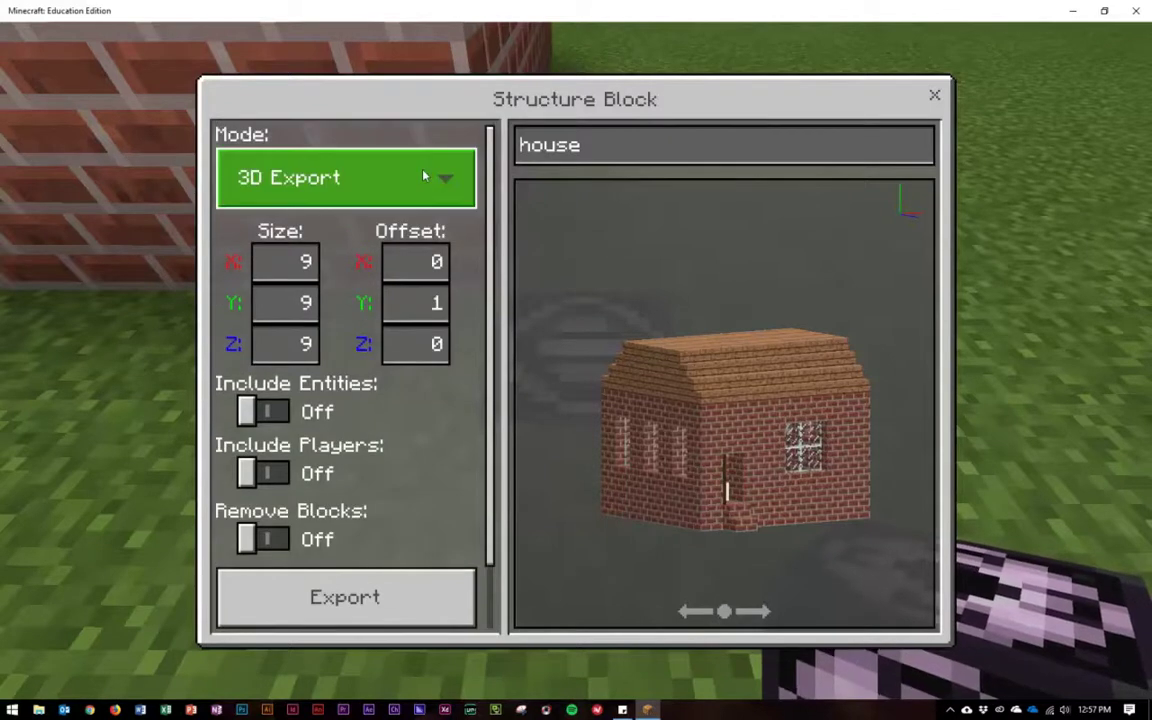
- Export the house to the Desktop as house.glb, replacing the existing copy
click(380, 597)
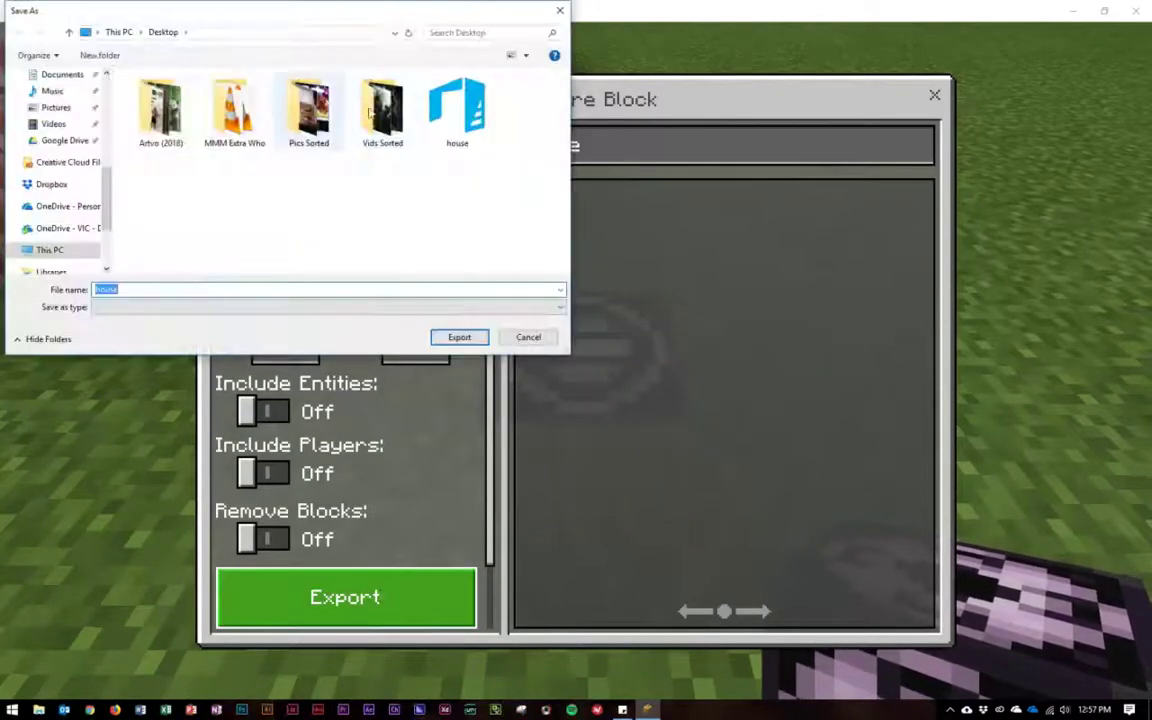
double_click(478, 116)
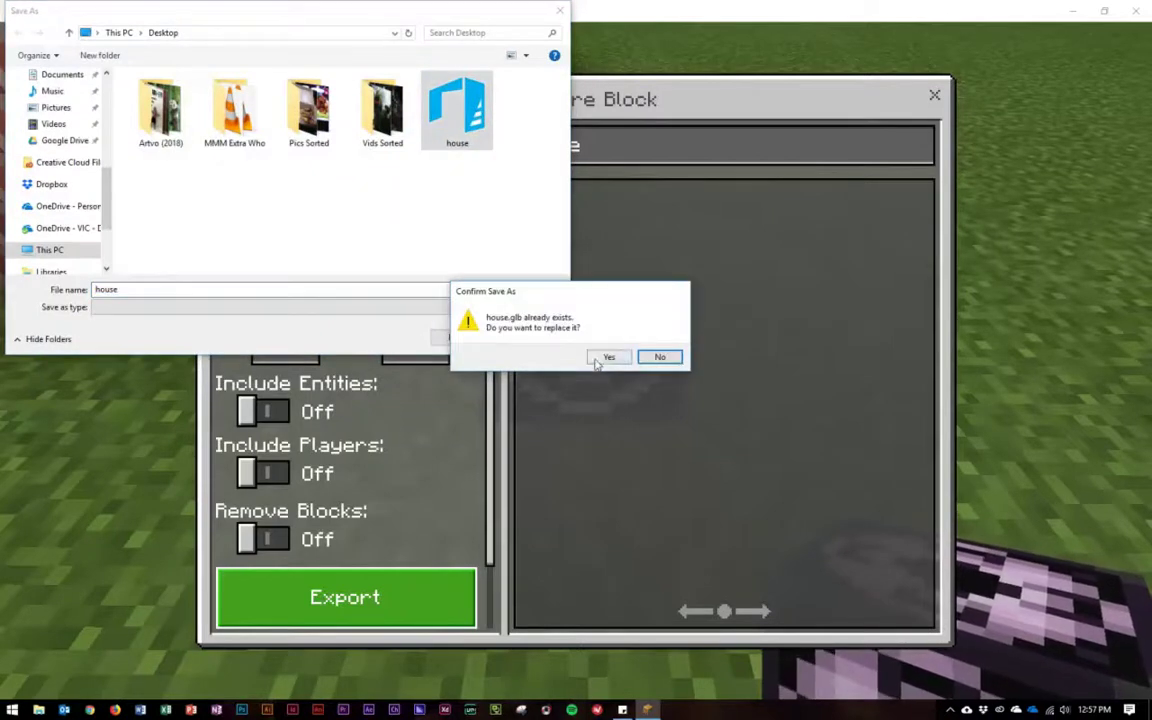
click(605, 357)
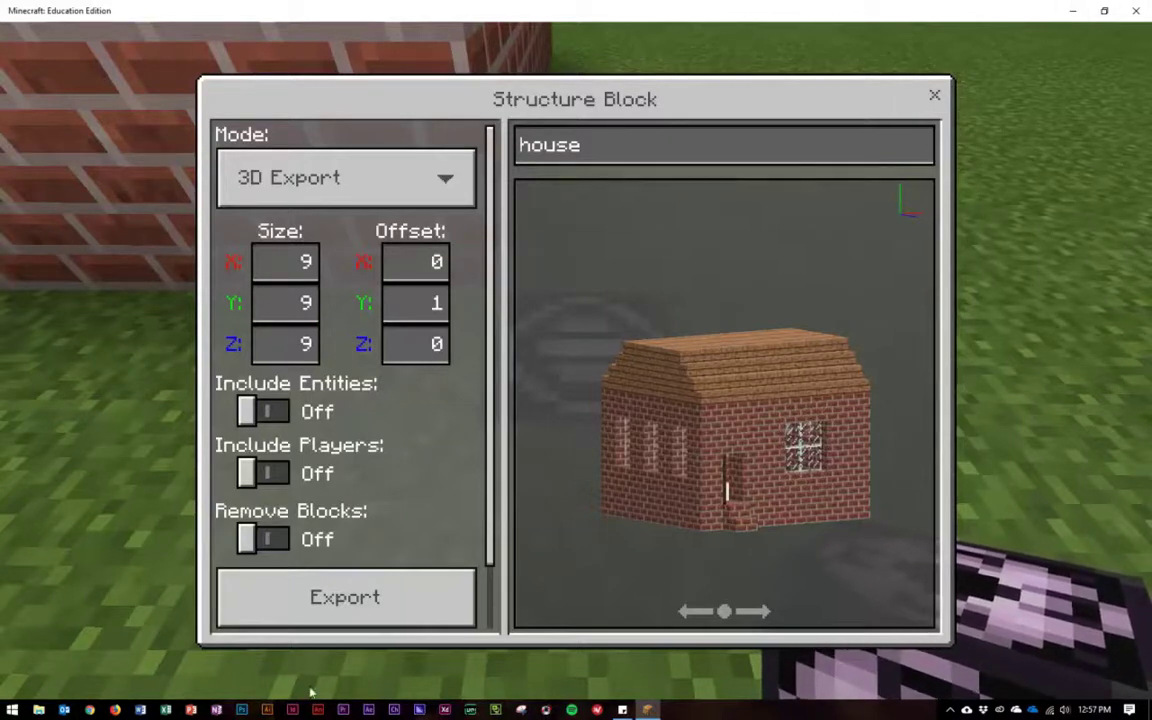
- Launch 3D Builder by searching '3d' and choose Open, then Load object
key(super)
text(3d)
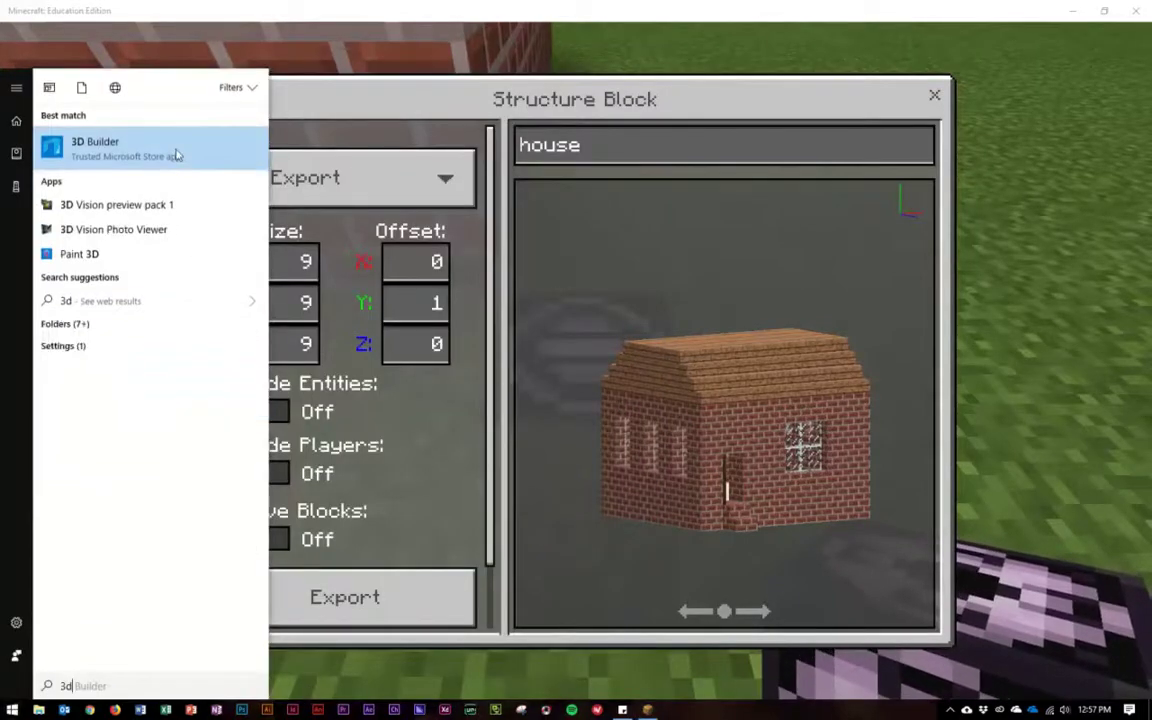
click(176, 155)
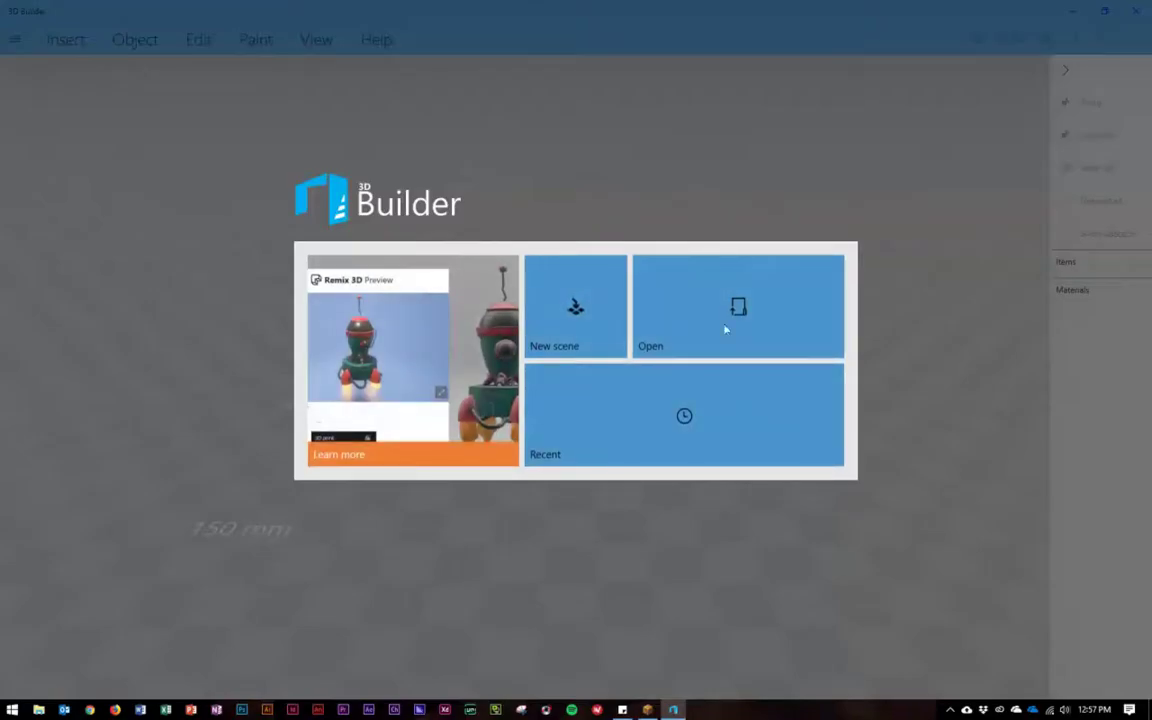
click(722, 325)
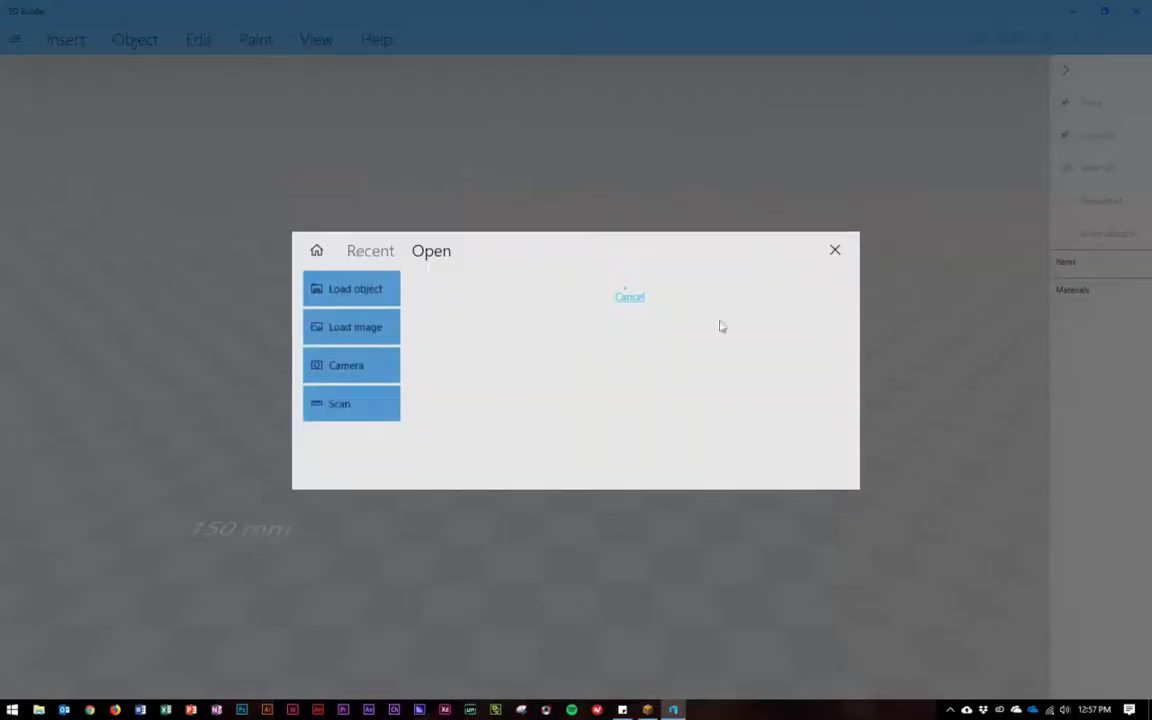
click(357, 290)
- Open the Desktop house file and zoom in on the brick house preview
click(558, 113)
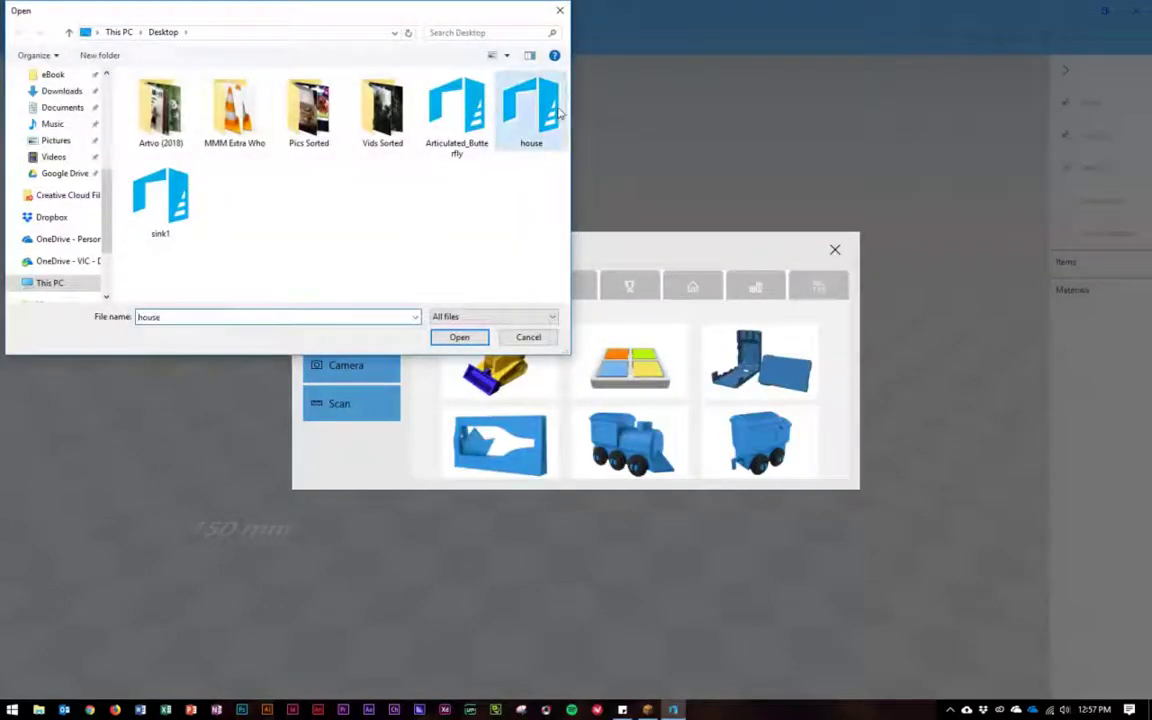
double_click(558, 113)
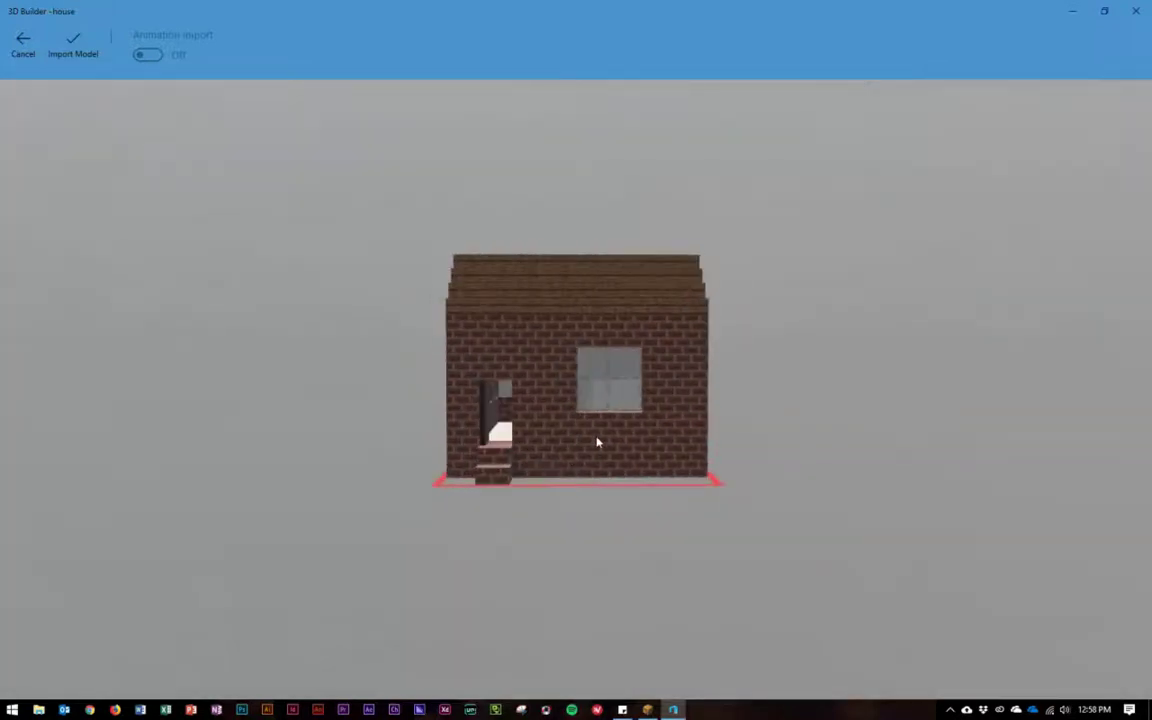
scroll(597, 442, up, 3)
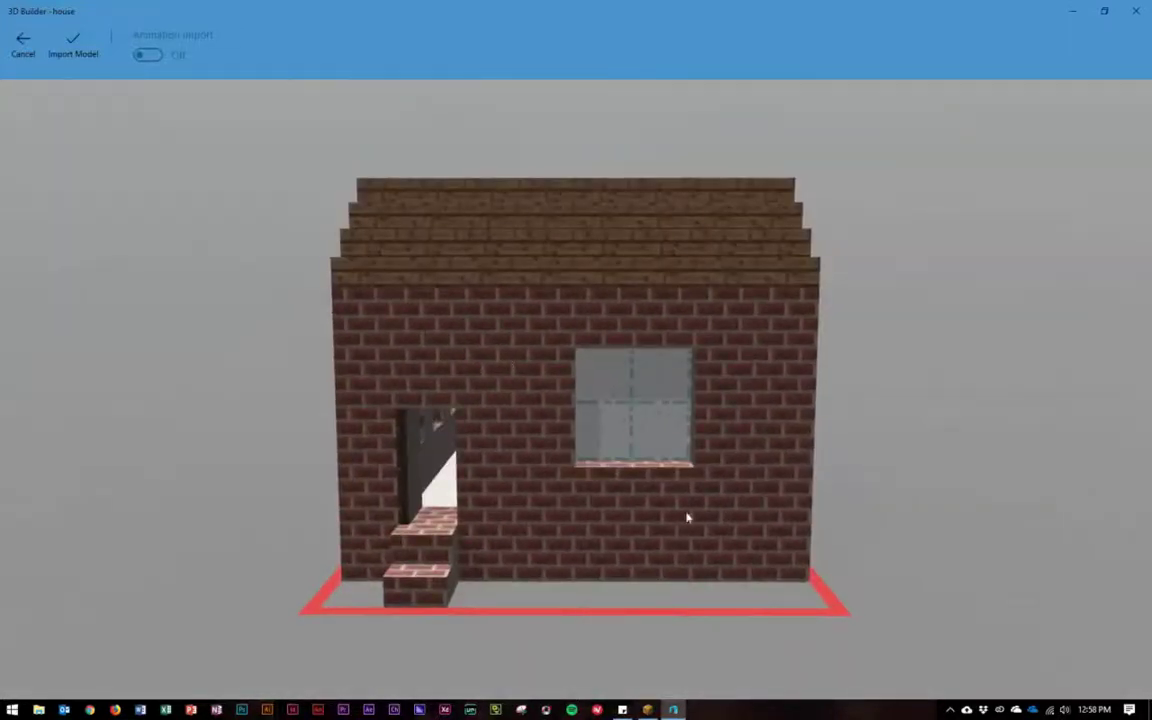
- Import the brick house model into the scene and select it
click(76, 41)
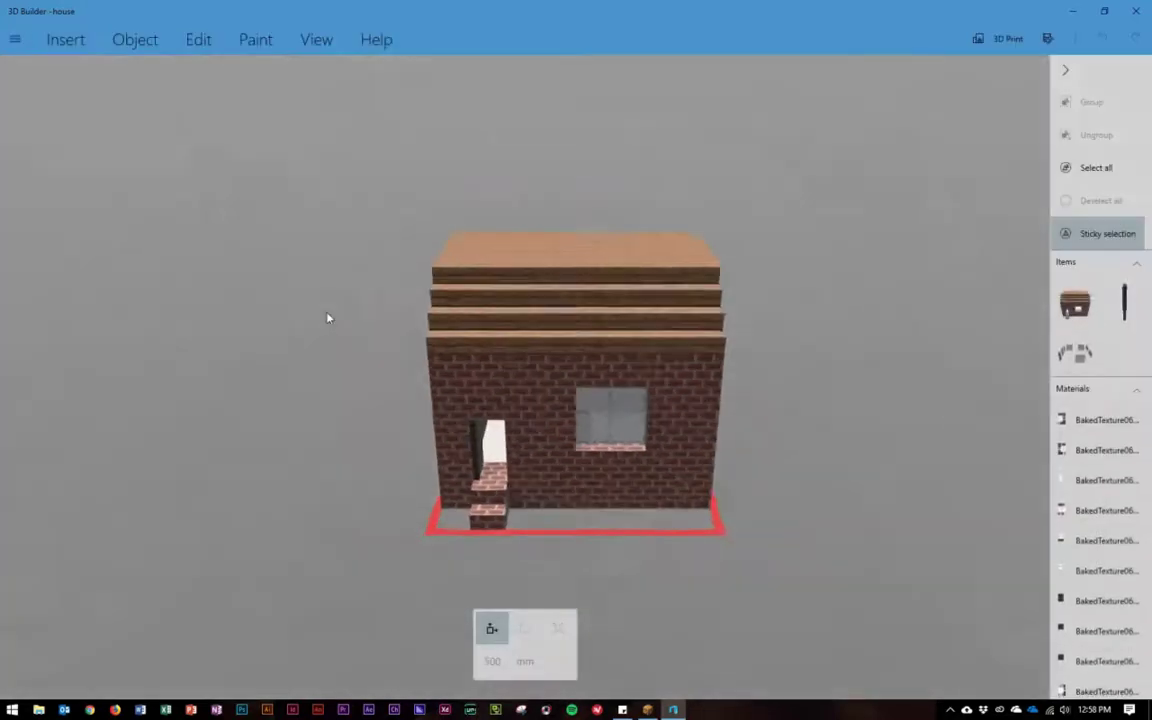
click(671, 447)
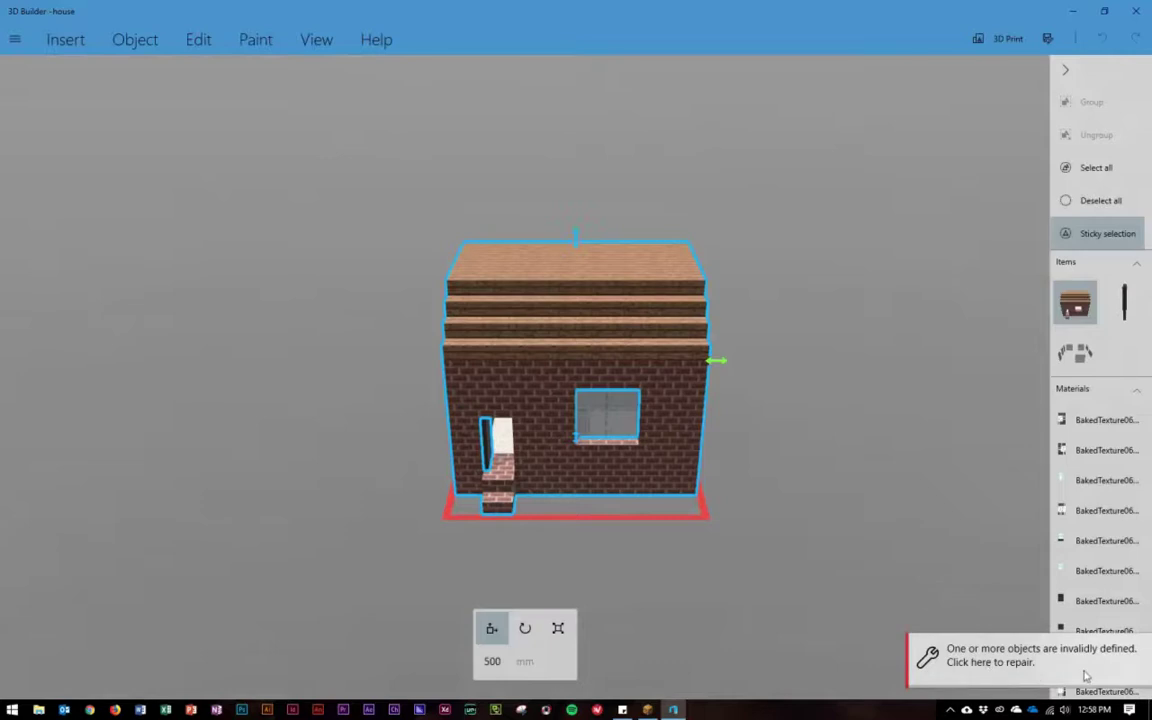